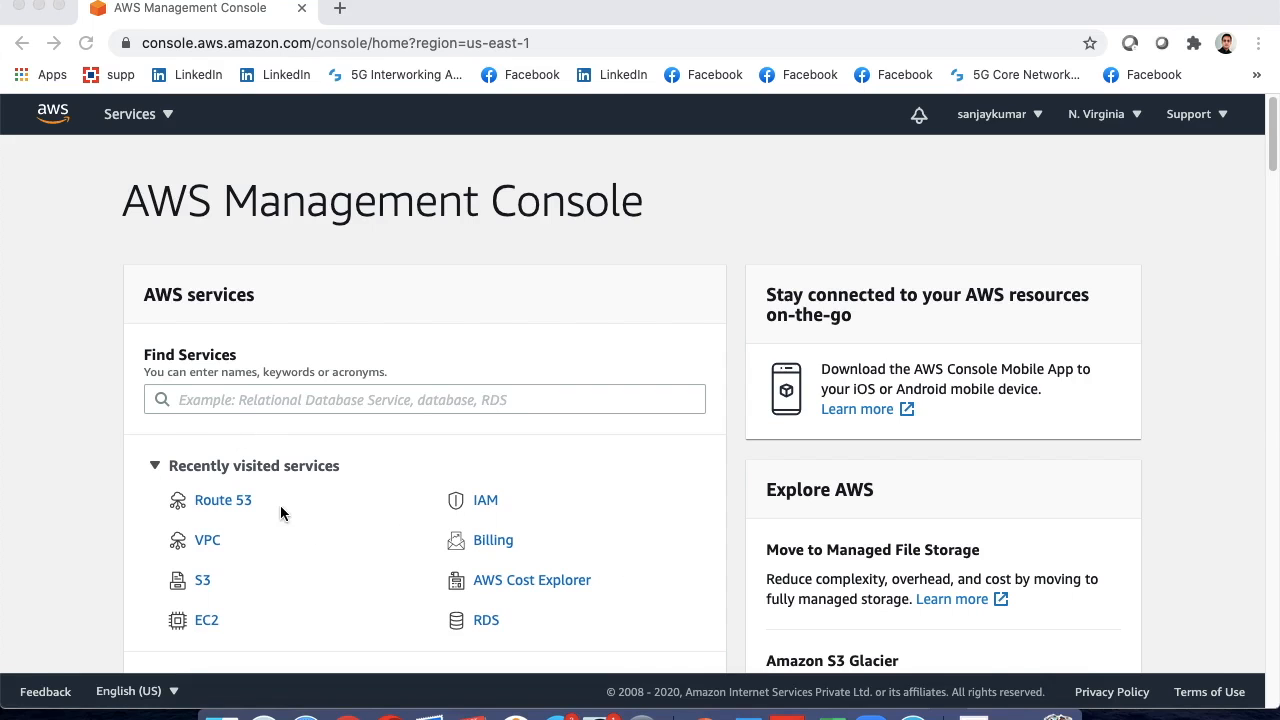
{"action": "left_click", "coordinate": [245, 400]}
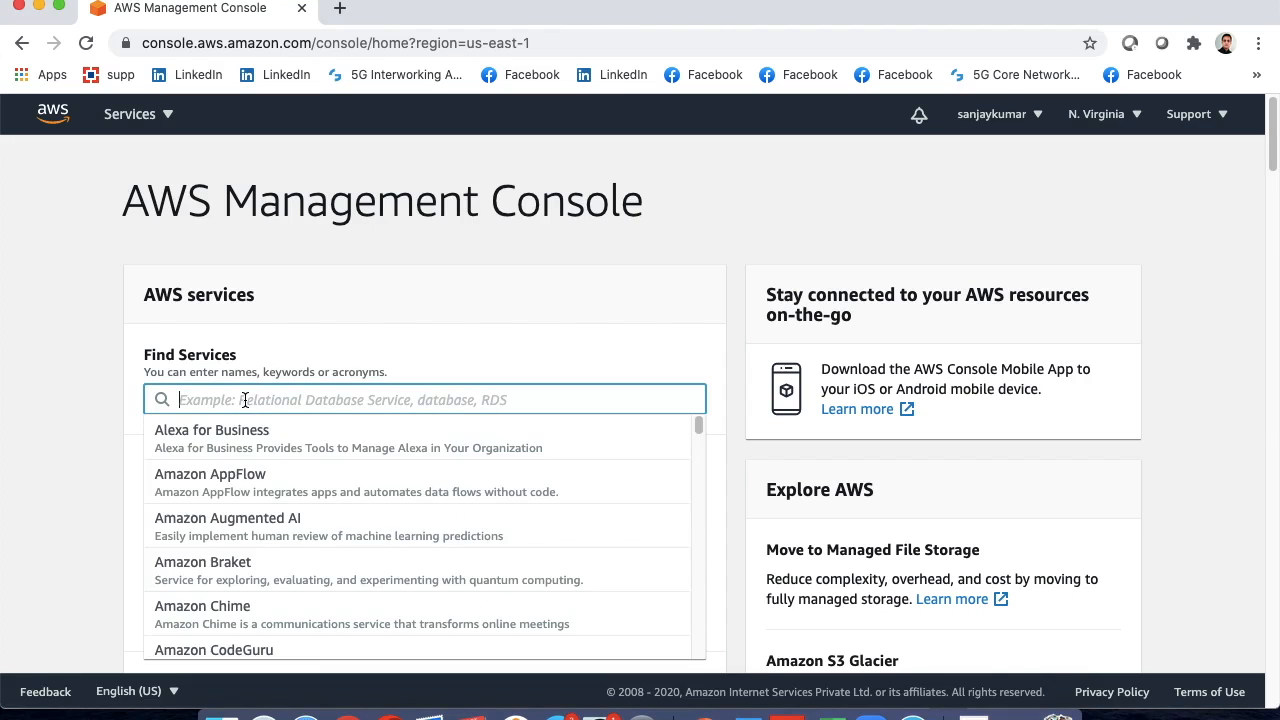
{"action": "type", "text": "rotue"}
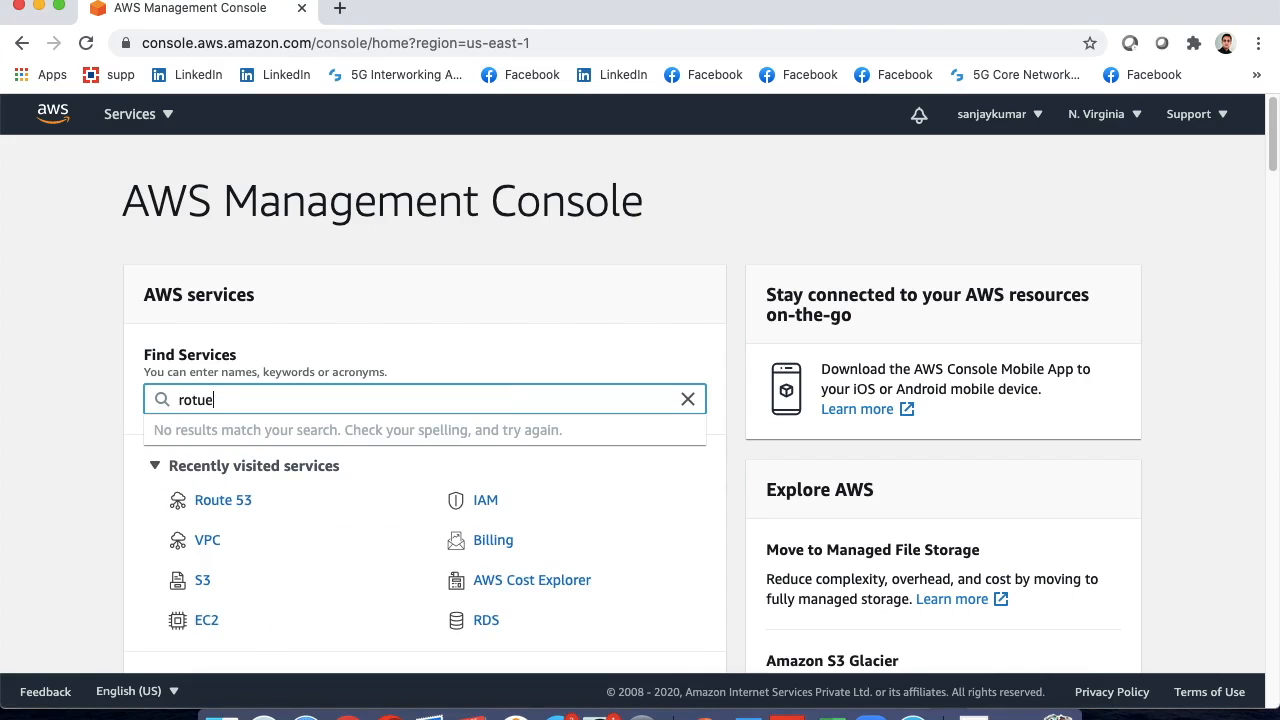
{"action": "key", "text": "BackSpace"}
{"action": "key", "text": "BackSpace"}
{"action": "key", "text": "BackSpace"}
{"action": "type", "text": "ute53"}
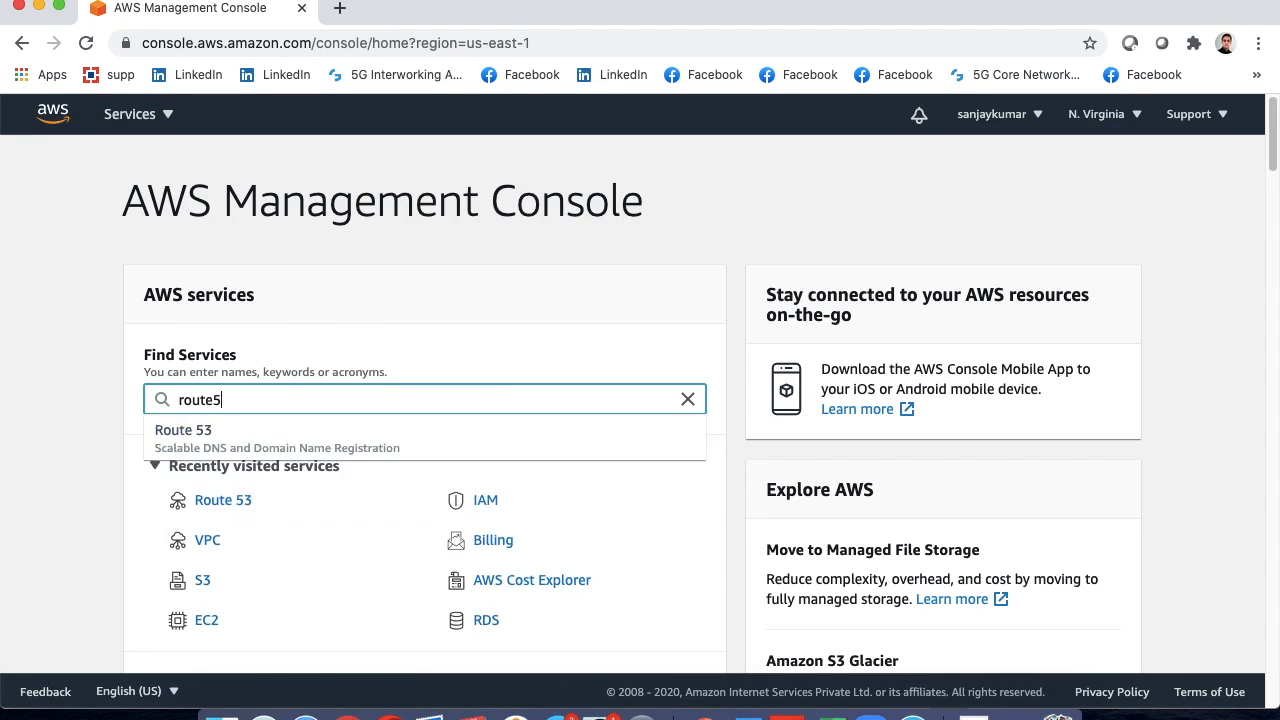
Open the Route 53 service from the Networking & Content Delivery group of the full service list.
{"action": "left_click", "coordinate": [160, 117]}
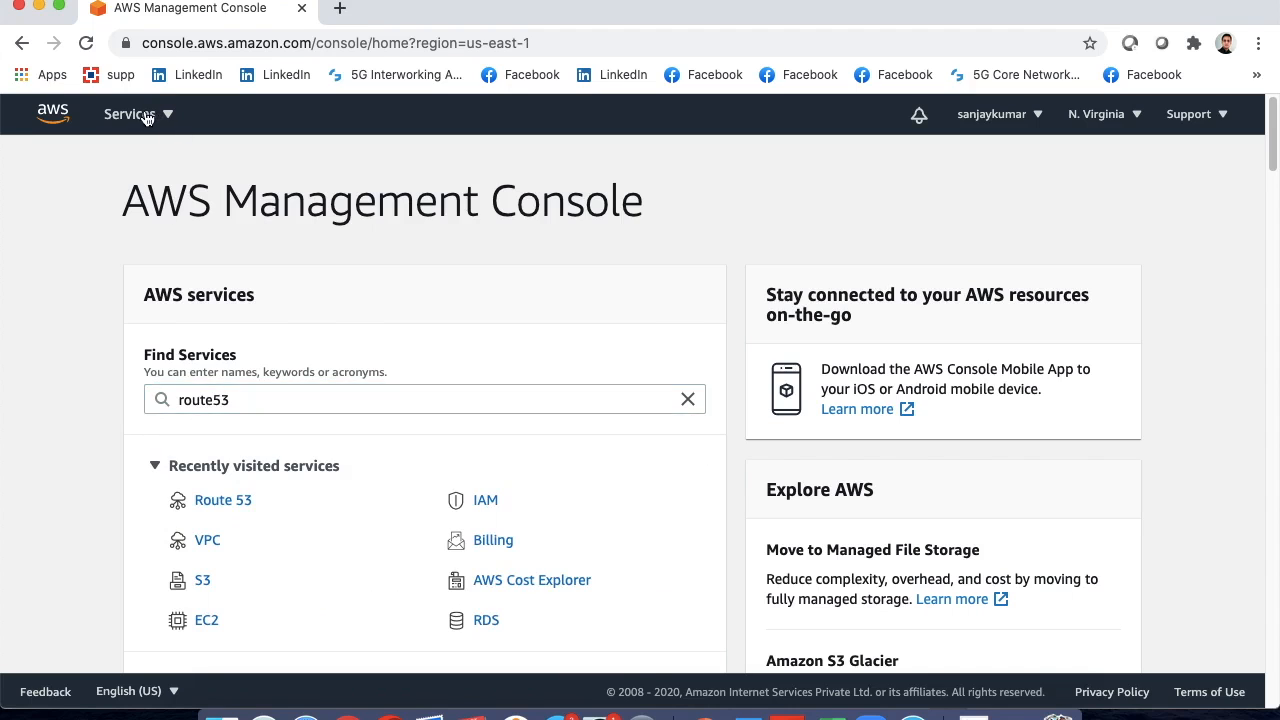
{"action": "left_click", "coordinate": [148, 116]}
{"action": "scroll", "coordinate": [628, 438], "scroll_direction": "down", "scroll_amount": 5}
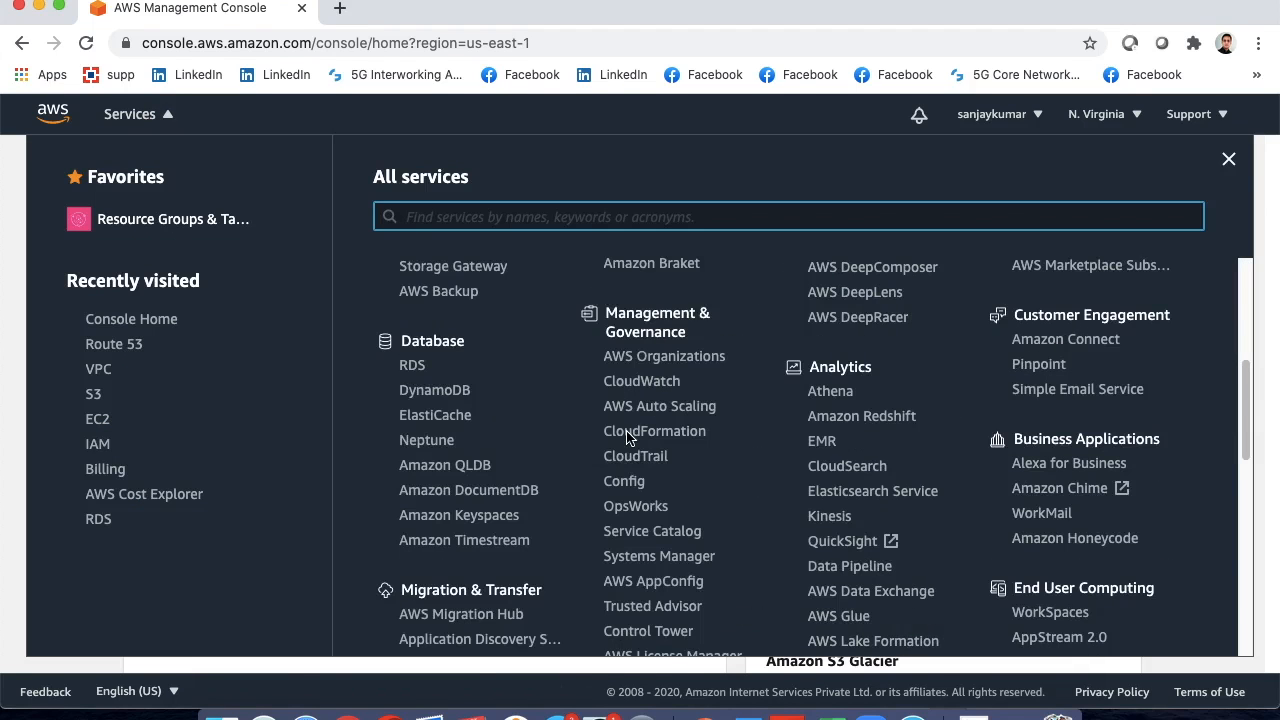
{"action": "scroll", "coordinate": [628, 438], "scroll_direction": "up", "scroll_amount": 5}
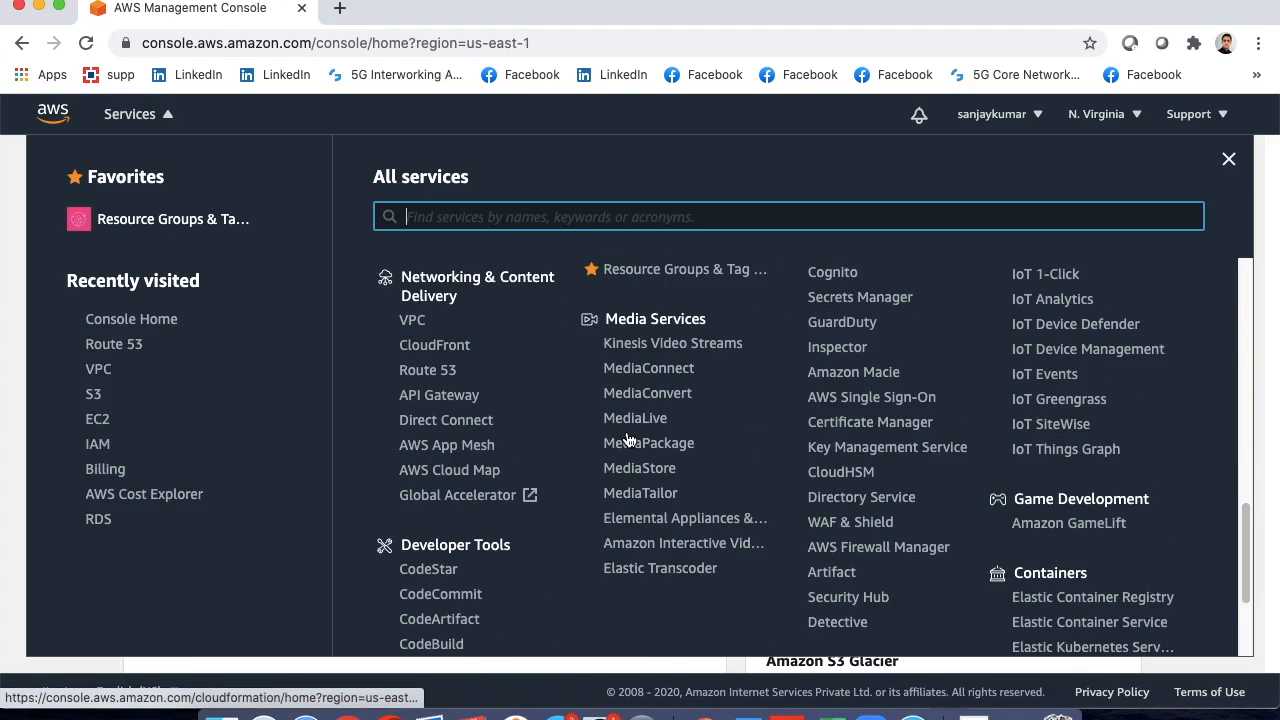
{"action": "left_click", "coordinate": [424, 375]}
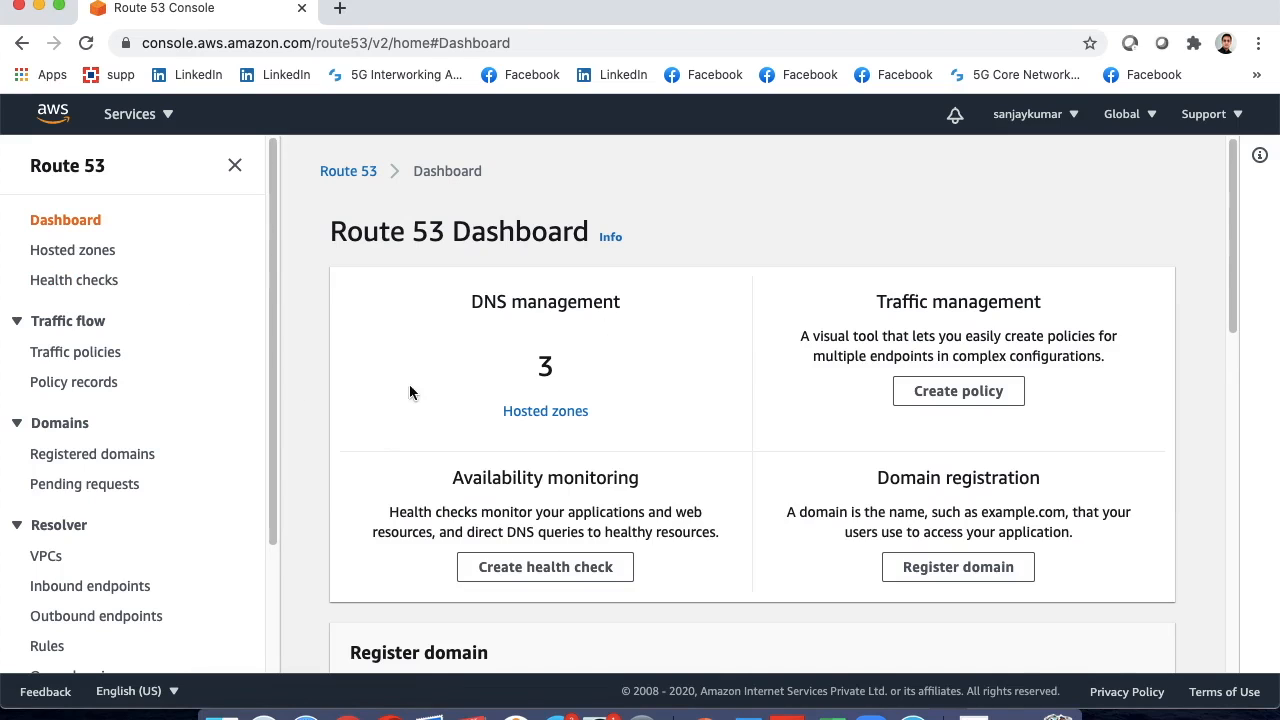
Open the list of hosted zones in Route 53.
{"action": "left_click", "coordinate": [70, 255]}
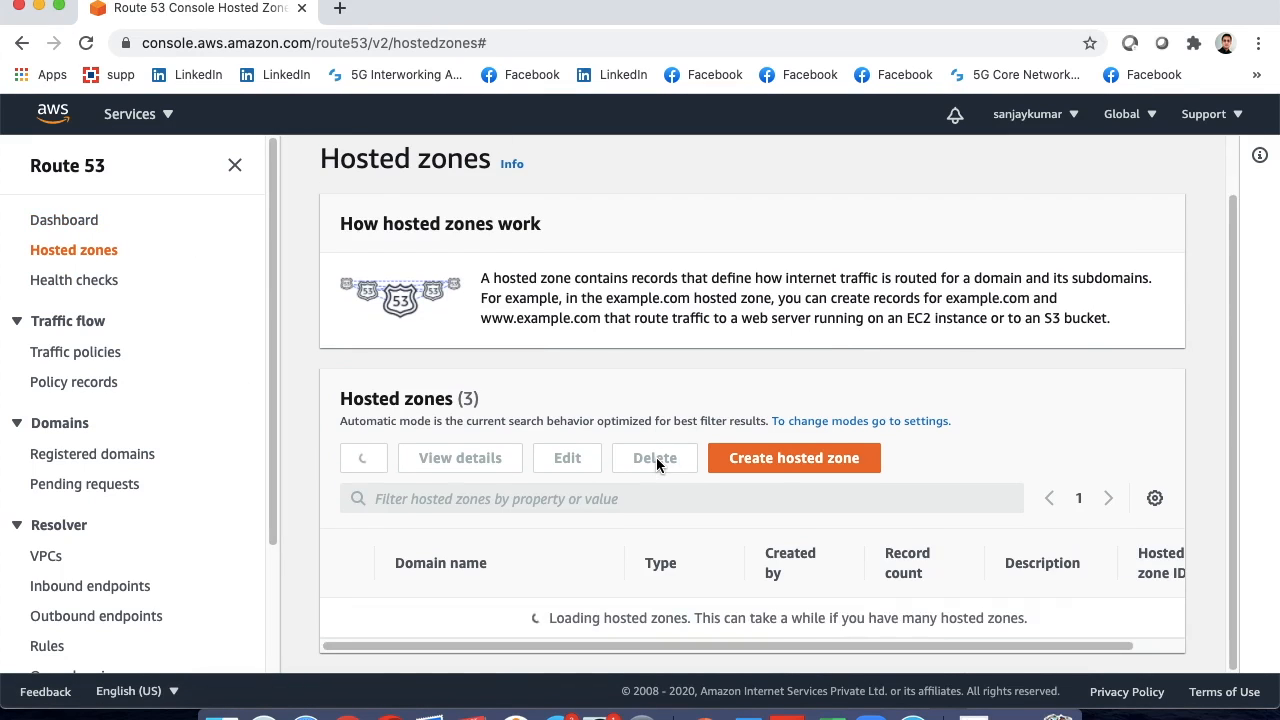
{"action": "scroll", "coordinate": [656, 460], "scroll_direction": "down", "scroll_amount": 2}
{"action": "scroll", "coordinate": [656, 463], "scroll_direction": "down", "scroll_amount": 1}
{"action": "scroll", "coordinate": [656, 463], "scroll_direction": "up", "scroll_amount": 3}
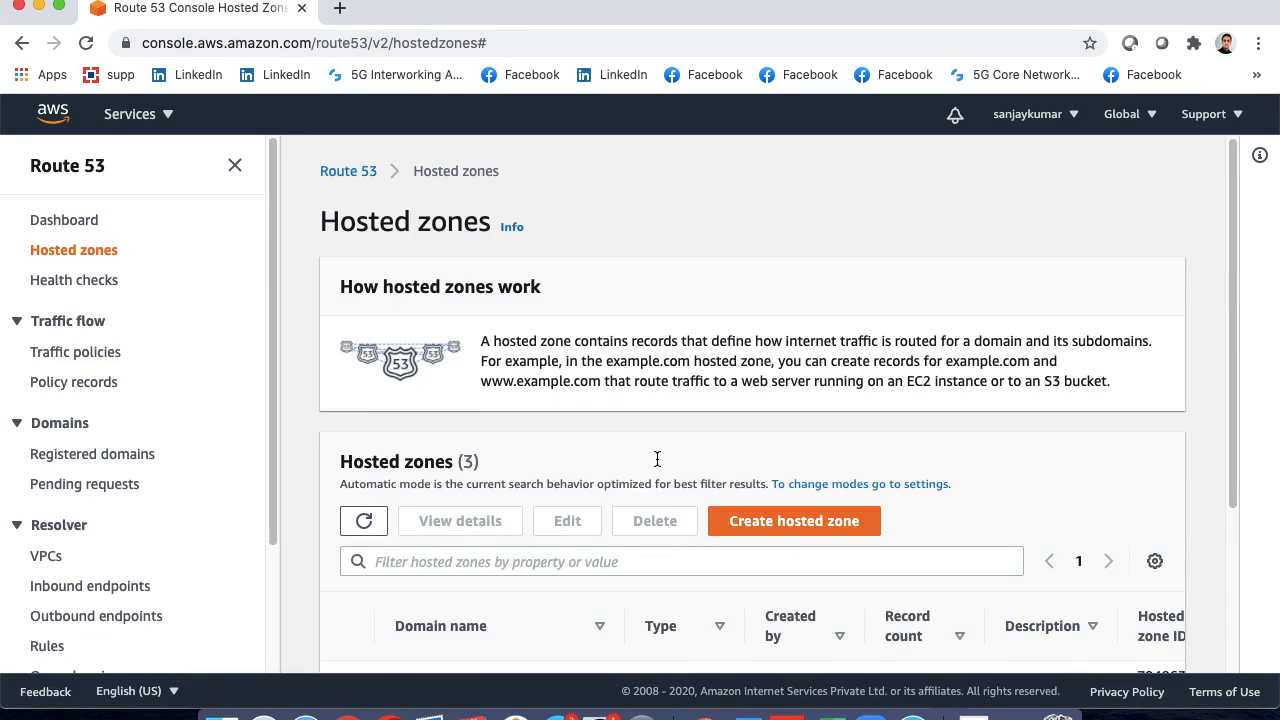
Create a public hosted zone for the domain ctg-123.com without a description or tags.
{"action": "left_click", "coordinate": [796, 522]}
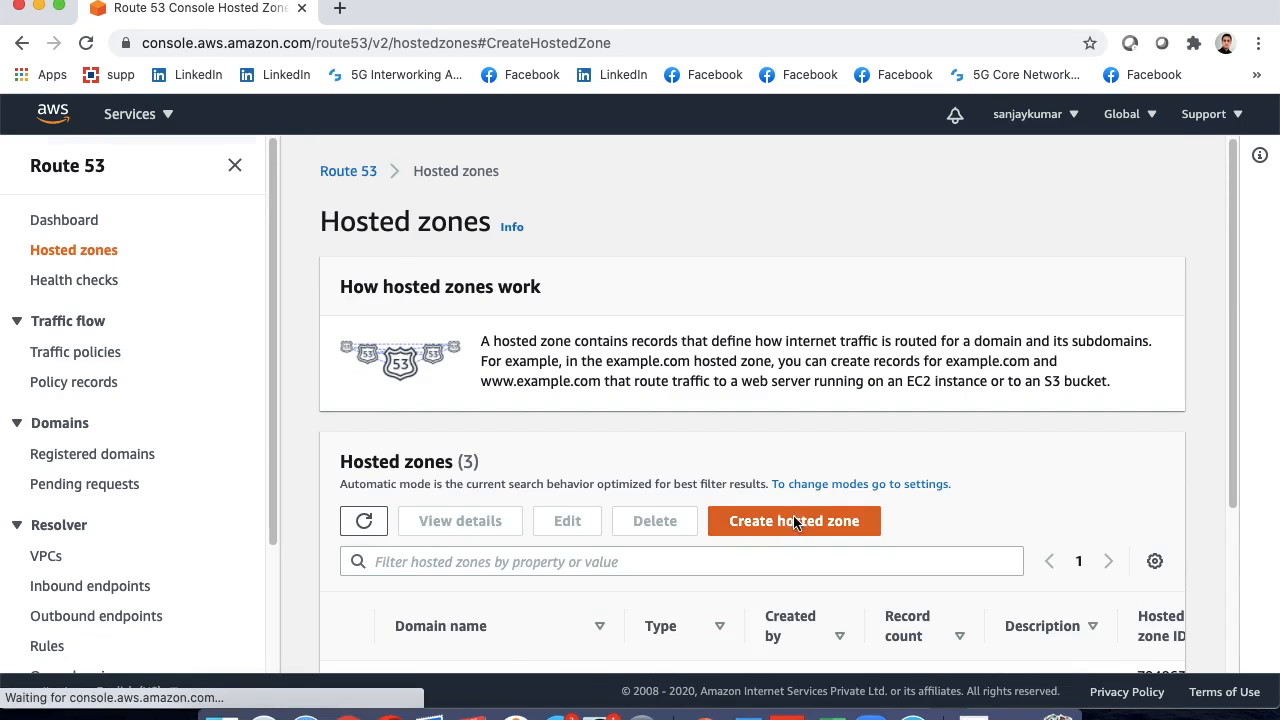
{"action": "left_click", "coordinate": [257, 427]}
{"action": "type", "text": "ctg"}
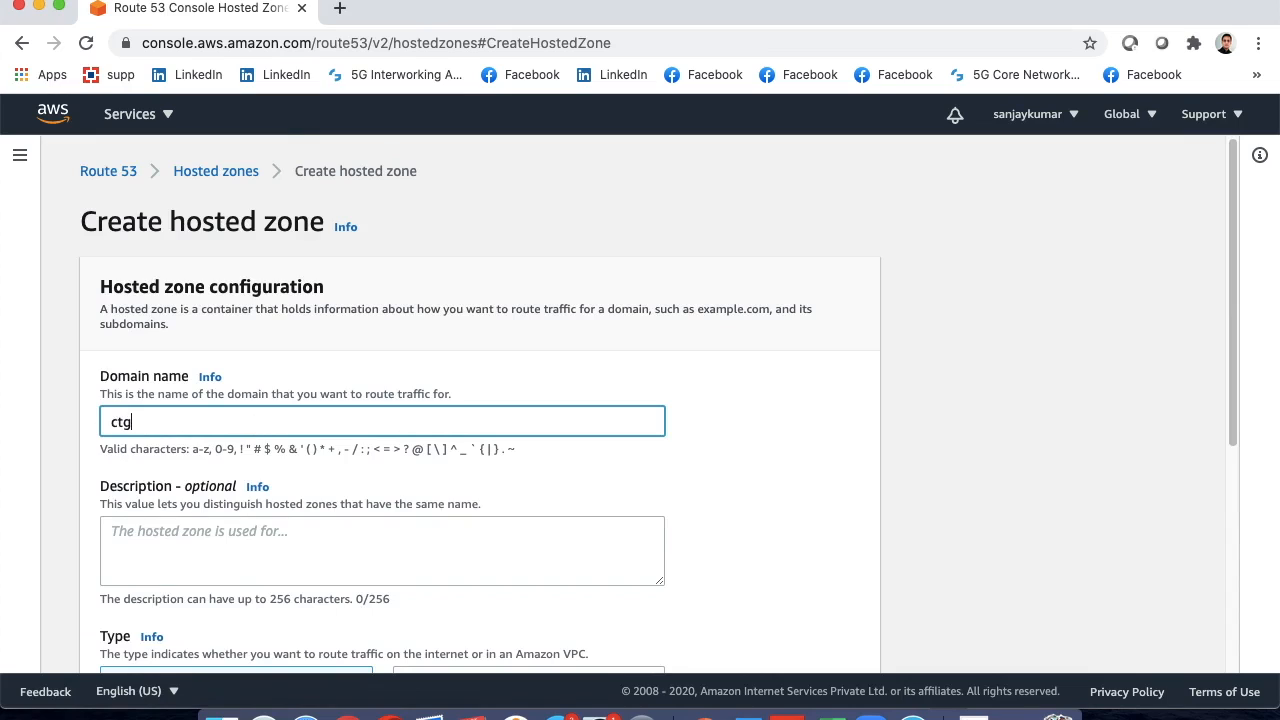
{"action": "type", "text": "-123.com"}
{"action": "scroll", "coordinate": [649, 471], "scroll_direction": "down", "scroll_amount": 3}
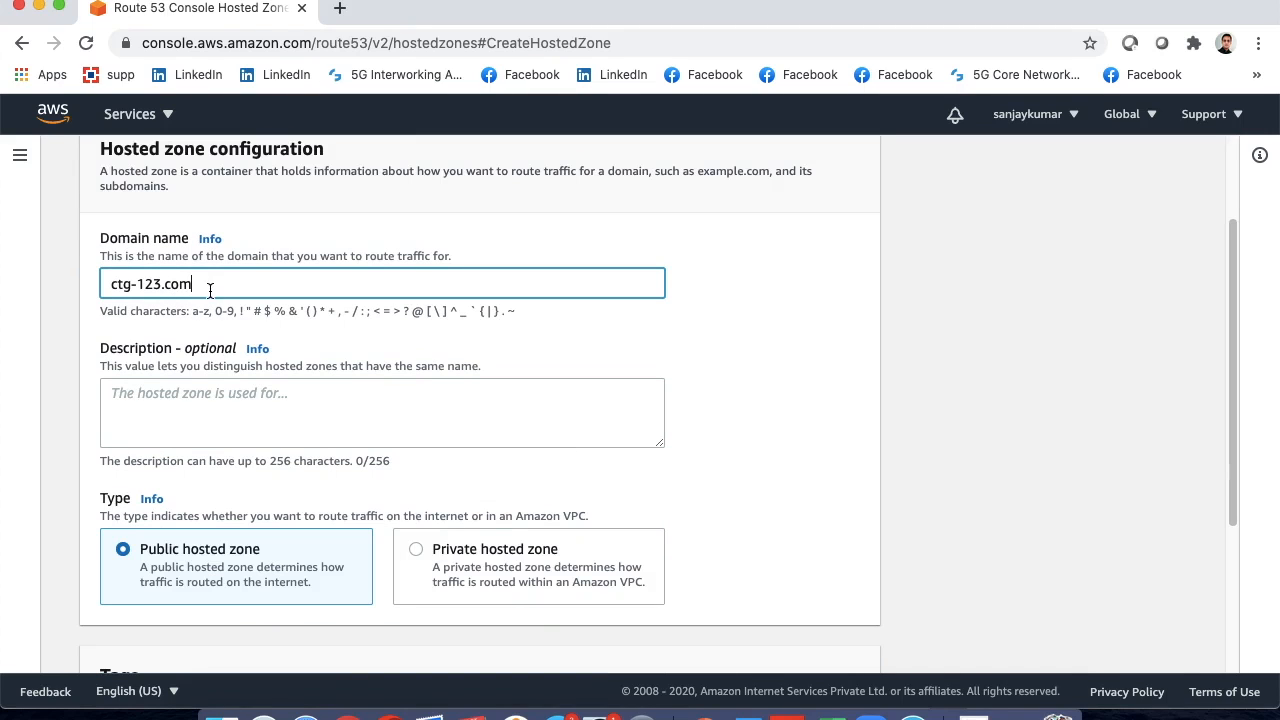
{"action": "left_click_drag", "start_coordinate": [214, 284], "coordinate": [102, 283]}
{"action": "left_click_drag", "start_coordinate": [170, 257], "coordinate": [456, 257]}
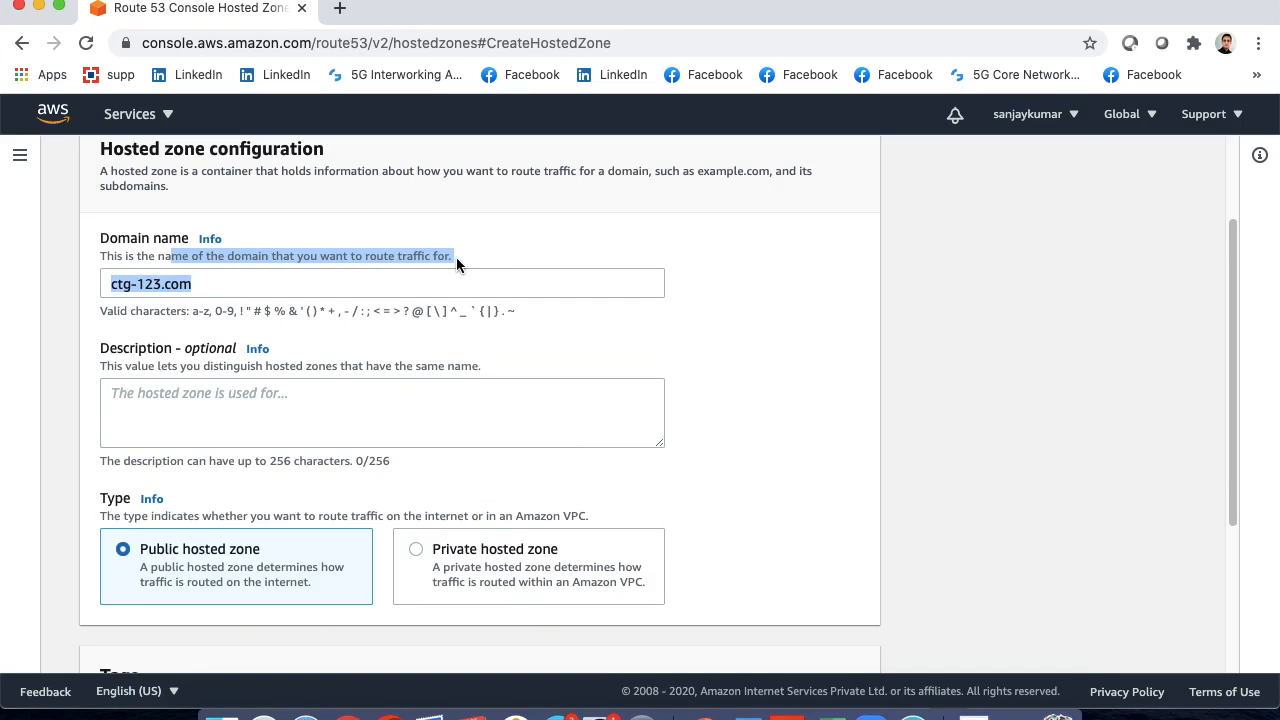
{"action": "left_click", "coordinate": [730, 392]}
{"action": "scroll", "coordinate": [688, 480], "scroll_direction": "down", "scroll_amount": 5}
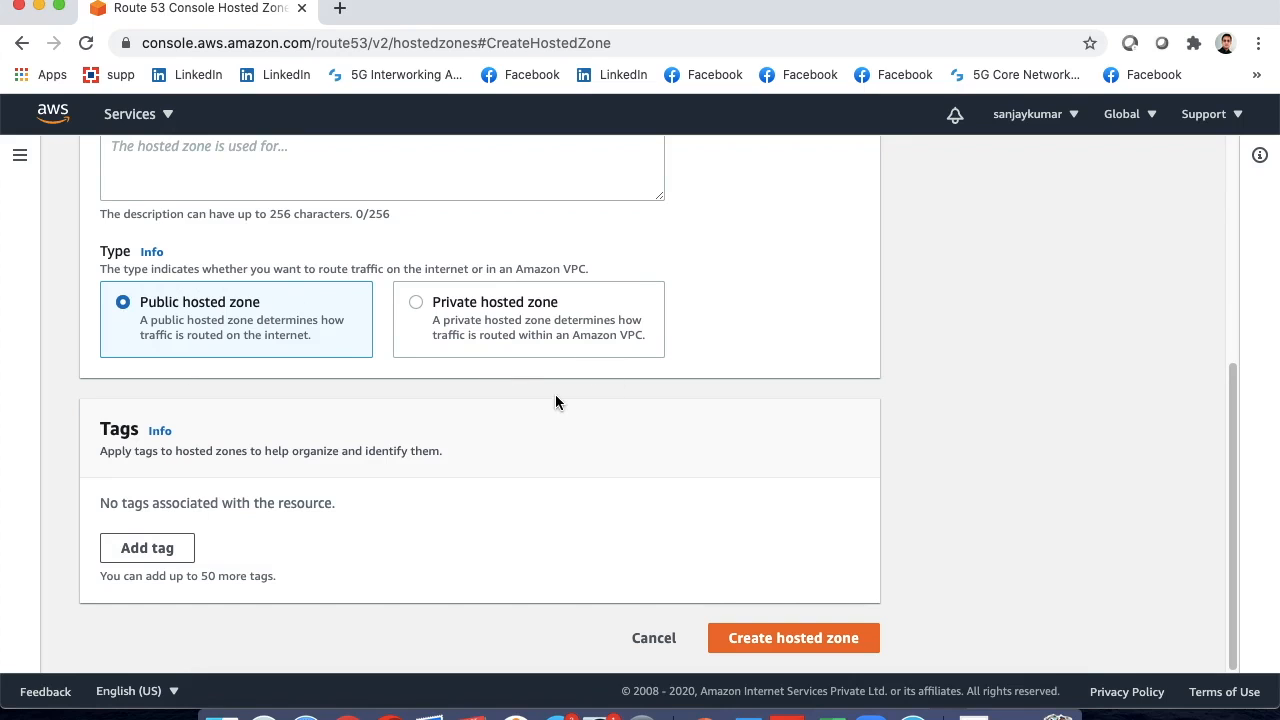
{"action": "left_click", "coordinate": [788, 645]}
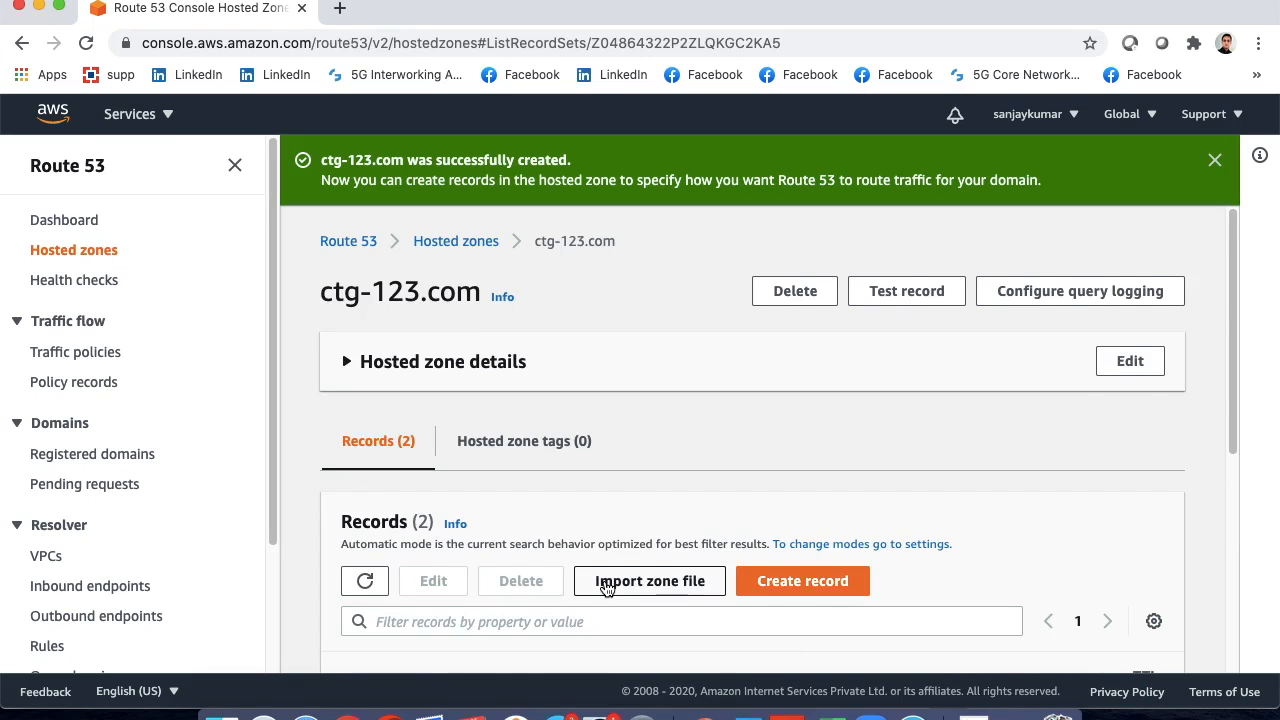
Start a new record in the ctg-123.com zone using the simple routing policy.
{"action": "scroll", "coordinate": [606, 586], "scroll_direction": "down", "scroll_amount": 5}
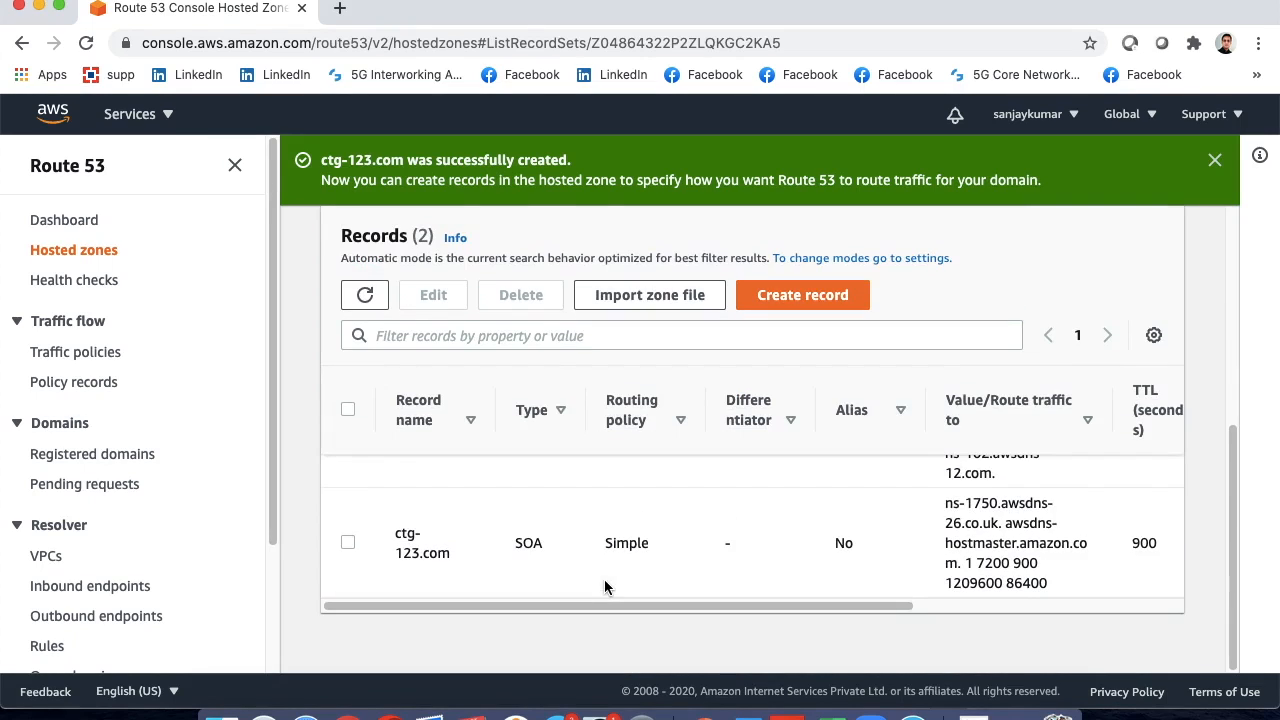
{"action": "left_click", "coordinate": [348, 543]}
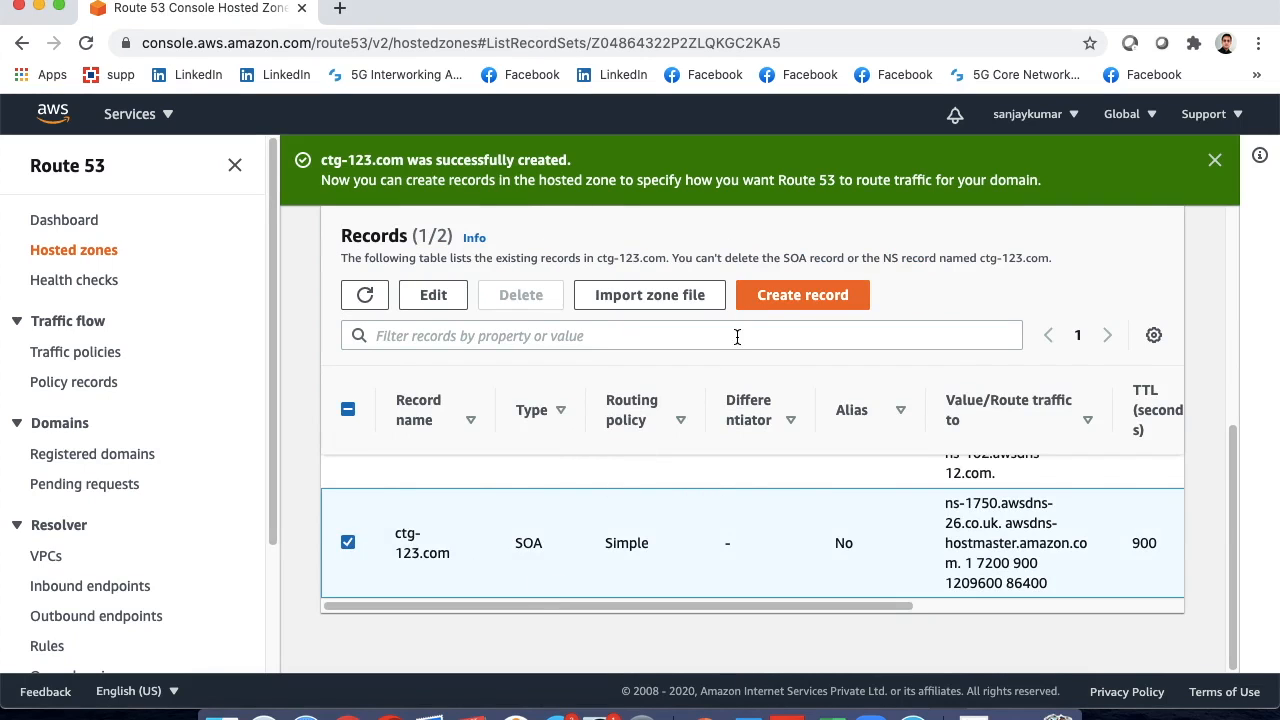
{"action": "left_click", "coordinate": [786, 300]}
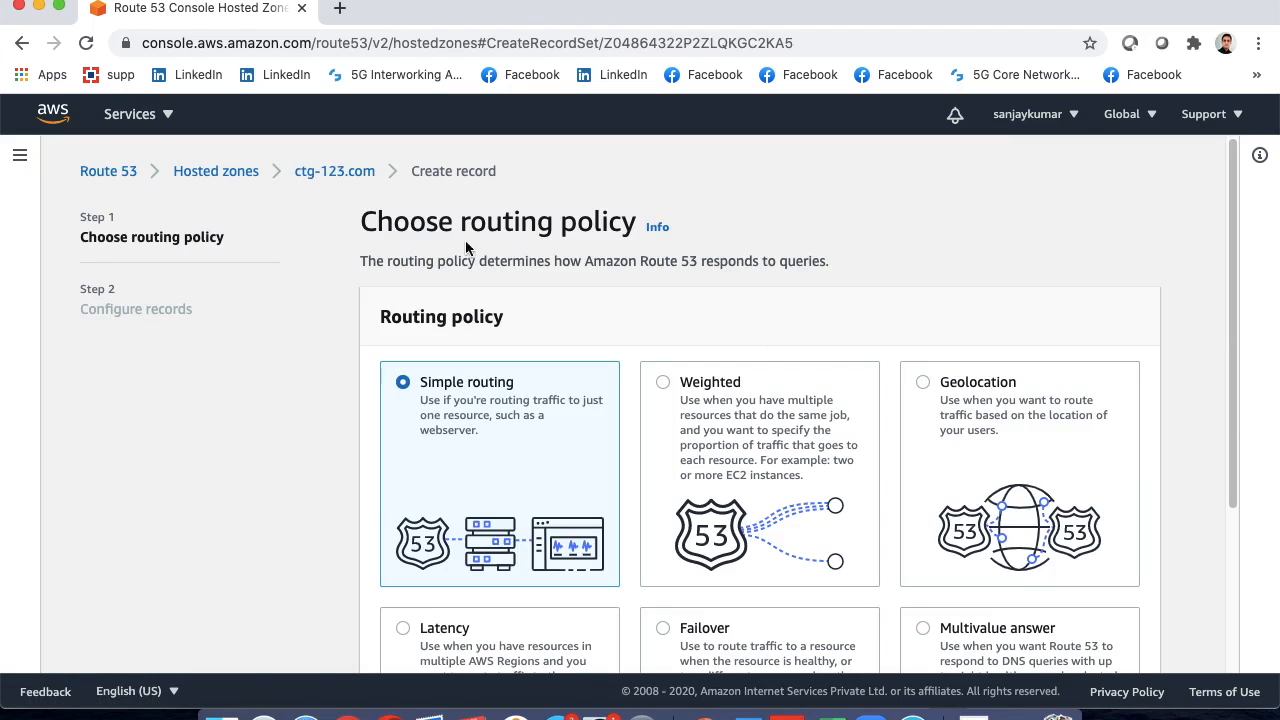
{"action": "left_click_drag", "start_coordinate": [360, 221], "coordinate": [680, 234]}
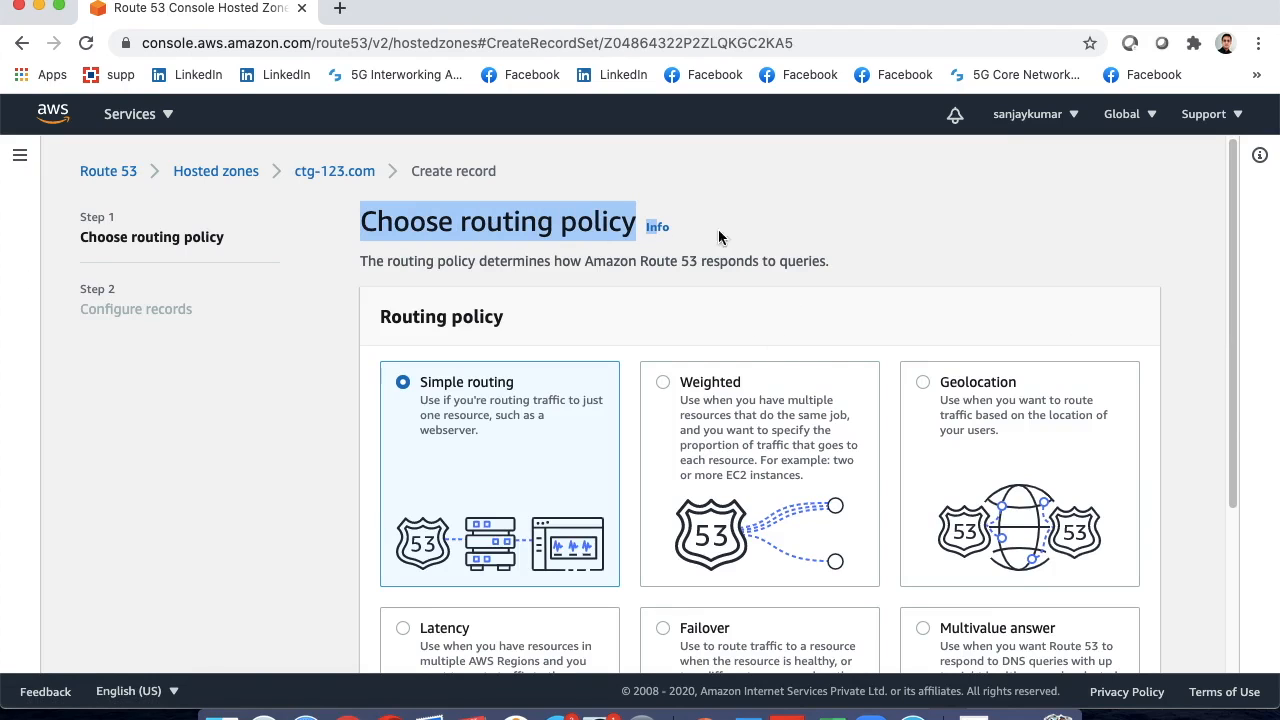
{"action": "left_click", "coordinate": [975, 288]}
{"action": "scroll", "coordinate": [973, 289], "scroll_direction": "down", "scroll_amount": 3}
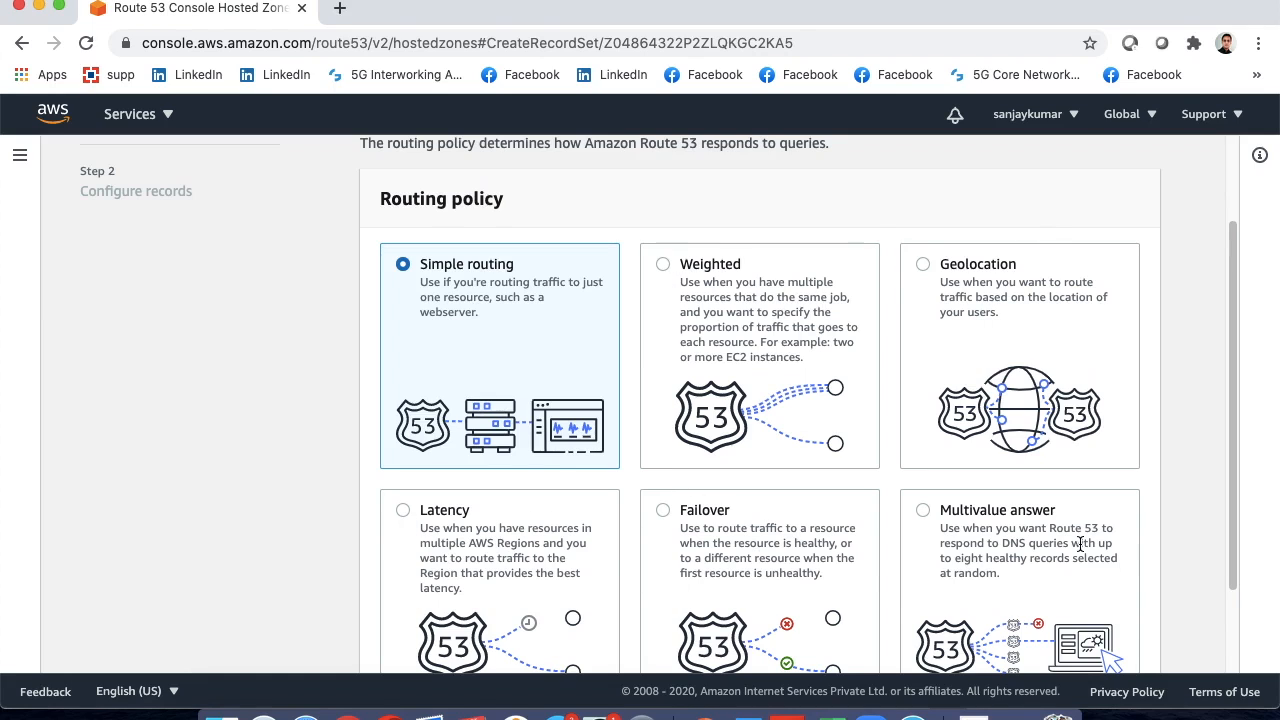
{"action": "scroll", "coordinate": [1070, 533], "scroll_direction": "down", "scroll_amount": 2}
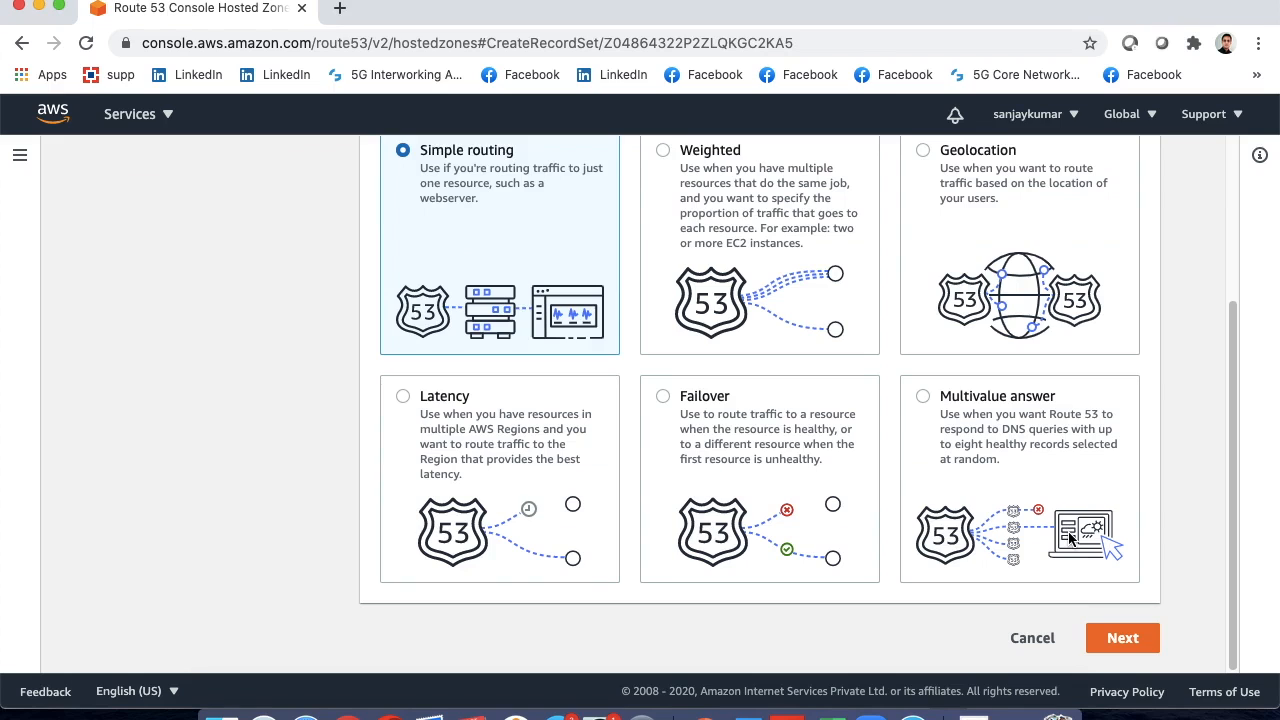
{"action": "scroll", "coordinate": [563, 446], "scroll_direction": "up", "scroll_amount": 4}
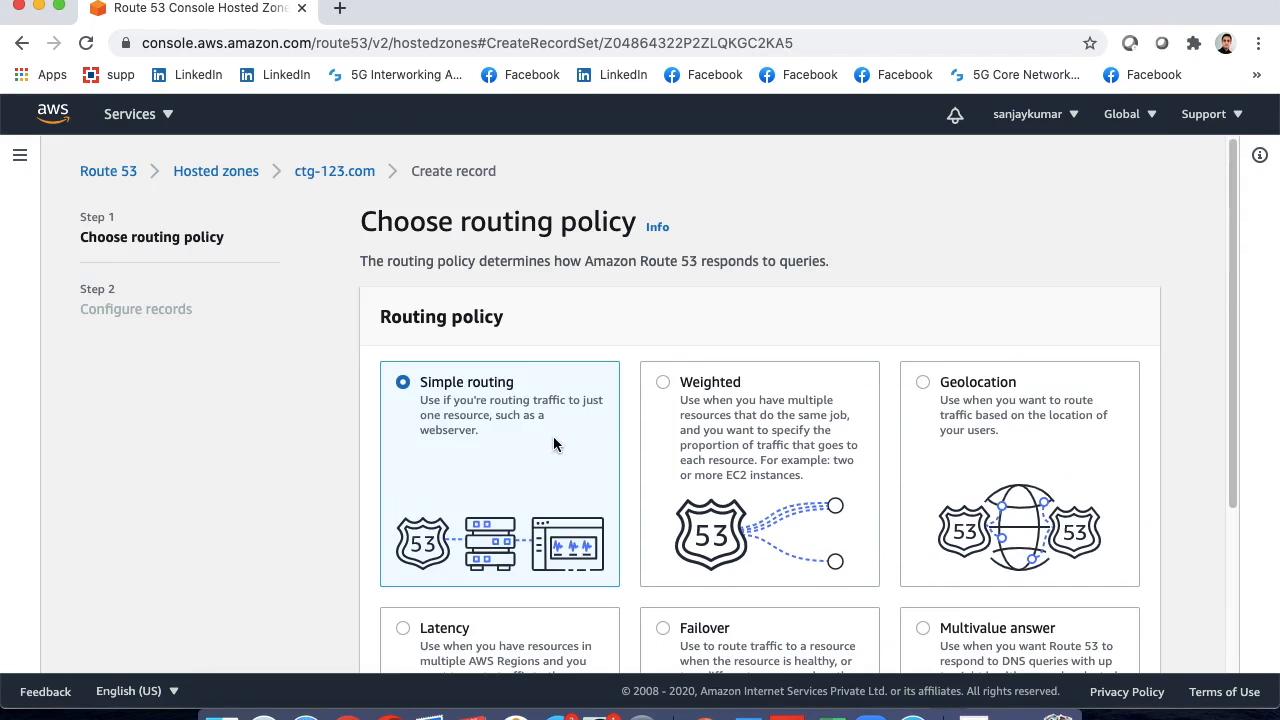
{"action": "scroll", "coordinate": [498, 379], "scroll_direction": "down", "scroll_amount": 4}
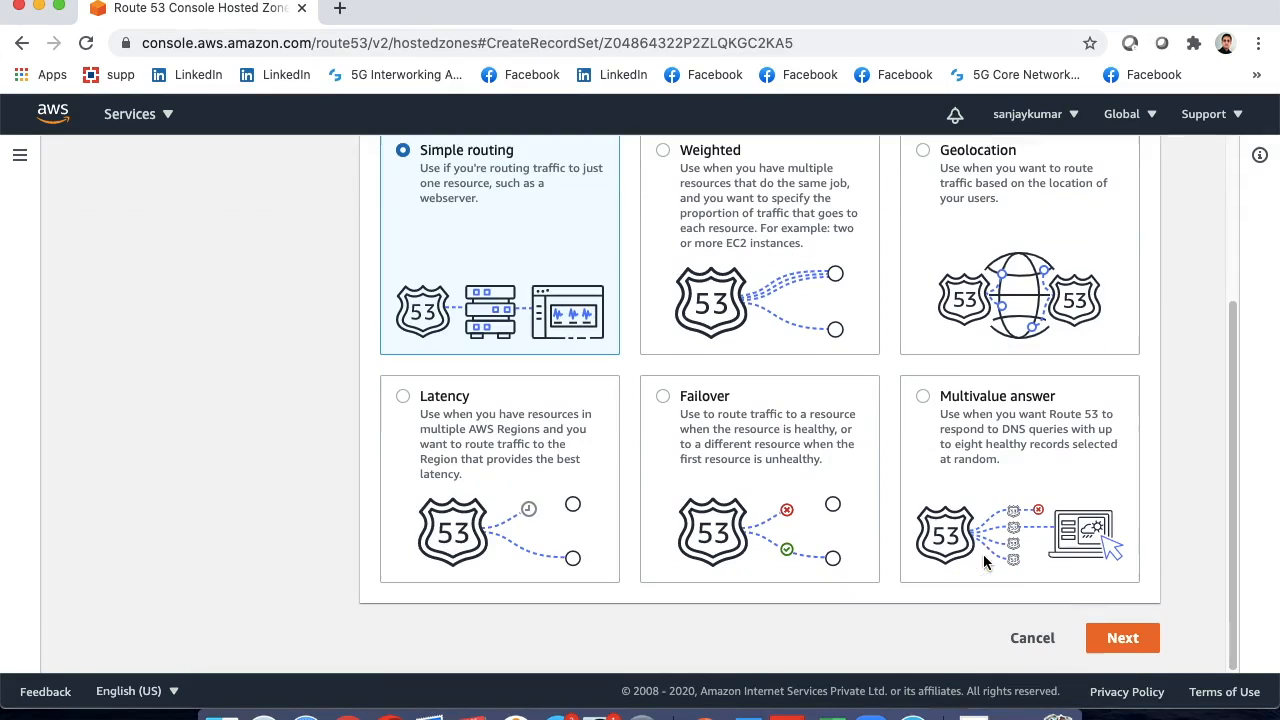
{"action": "left_click", "coordinate": [1121, 646]}
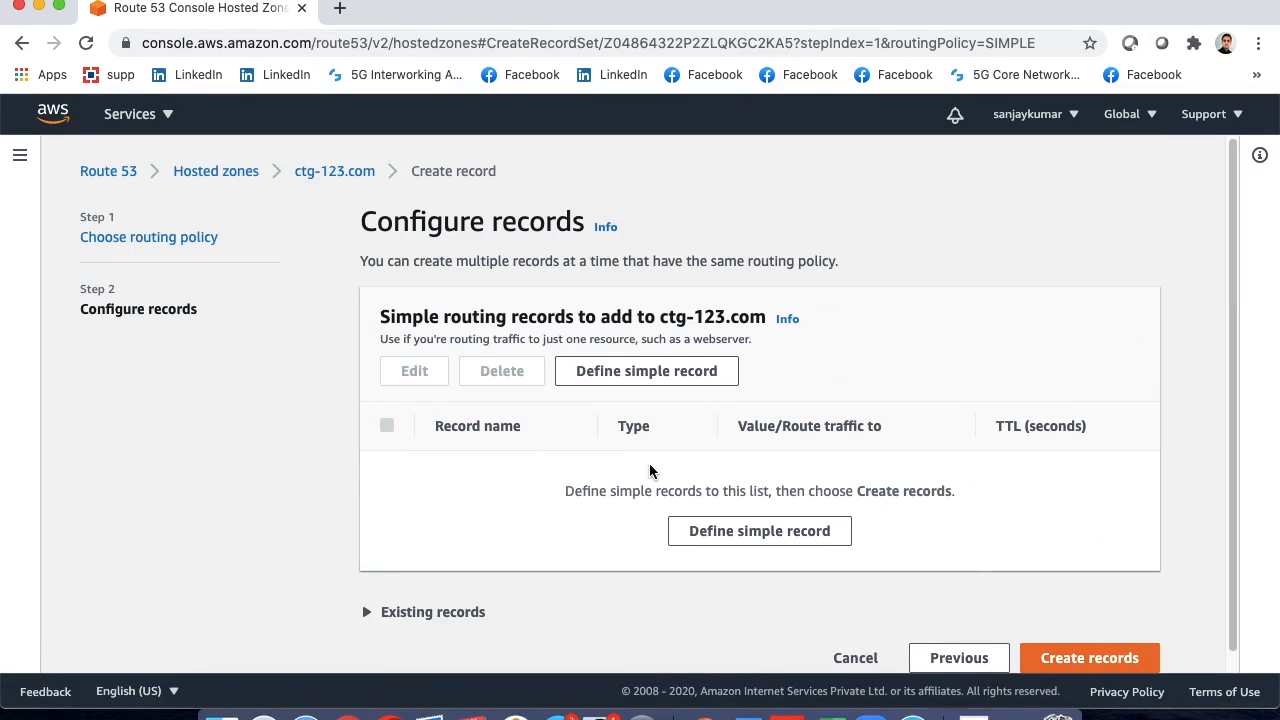
Begin defining a simple record that routes traffic to "IP address or another value depending on the record type".
{"action": "left_click", "coordinate": [628, 376]}
{"action": "left_click", "coordinate": [488, 289]}
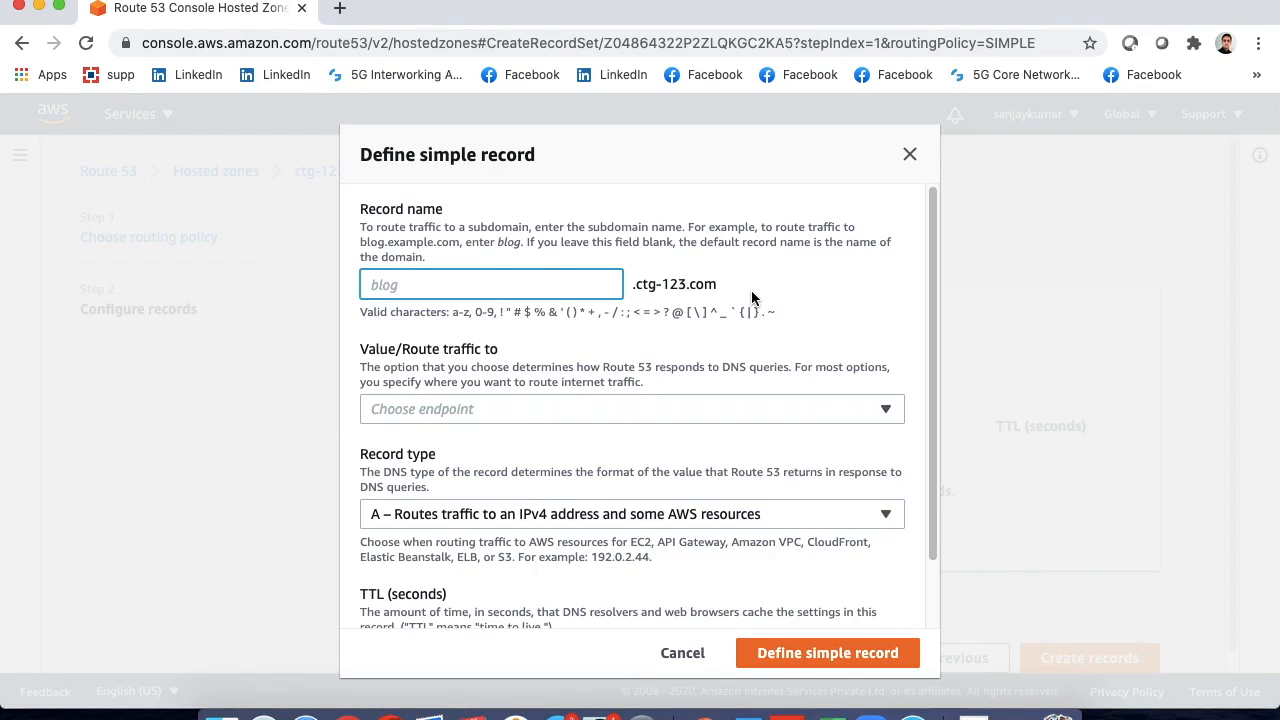
{"action": "left_click_drag", "start_coordinate": [469, 228], "coordinate": [527, 227]}
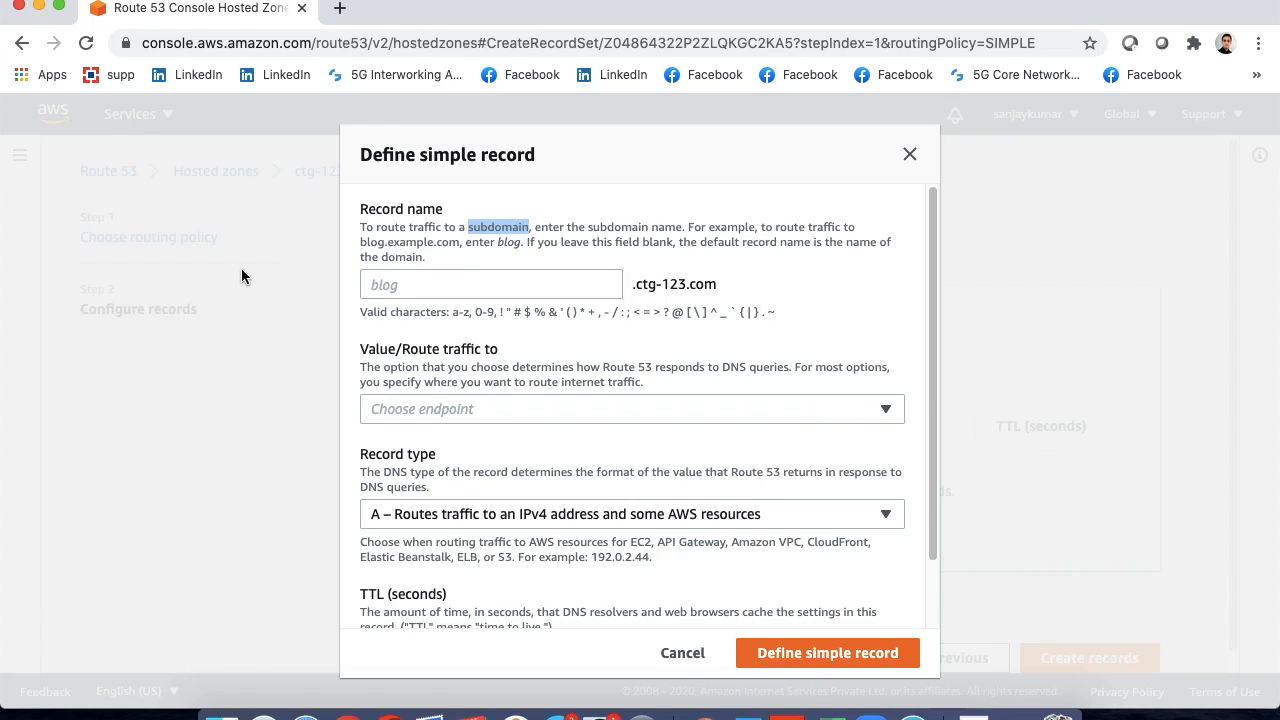
{"action": "left_click", "coordinate": [460, 416]}
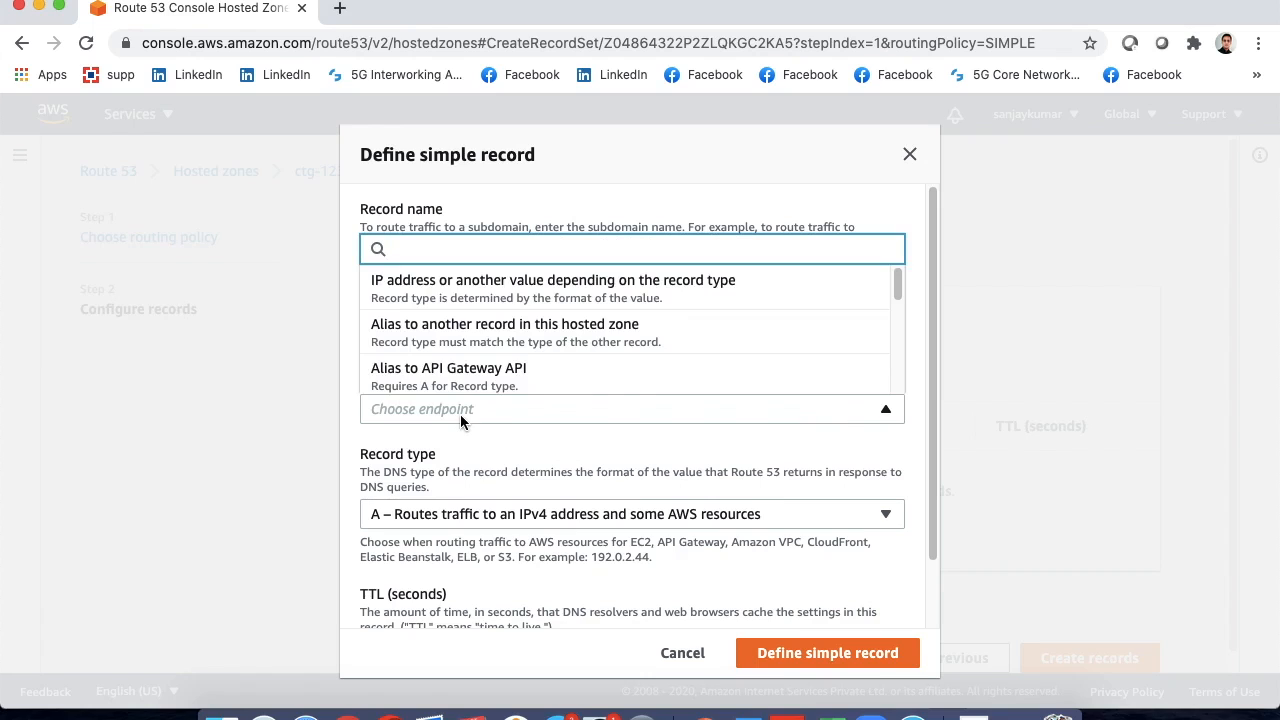
{"action": "left_click", "coordinate": [264, 378]}
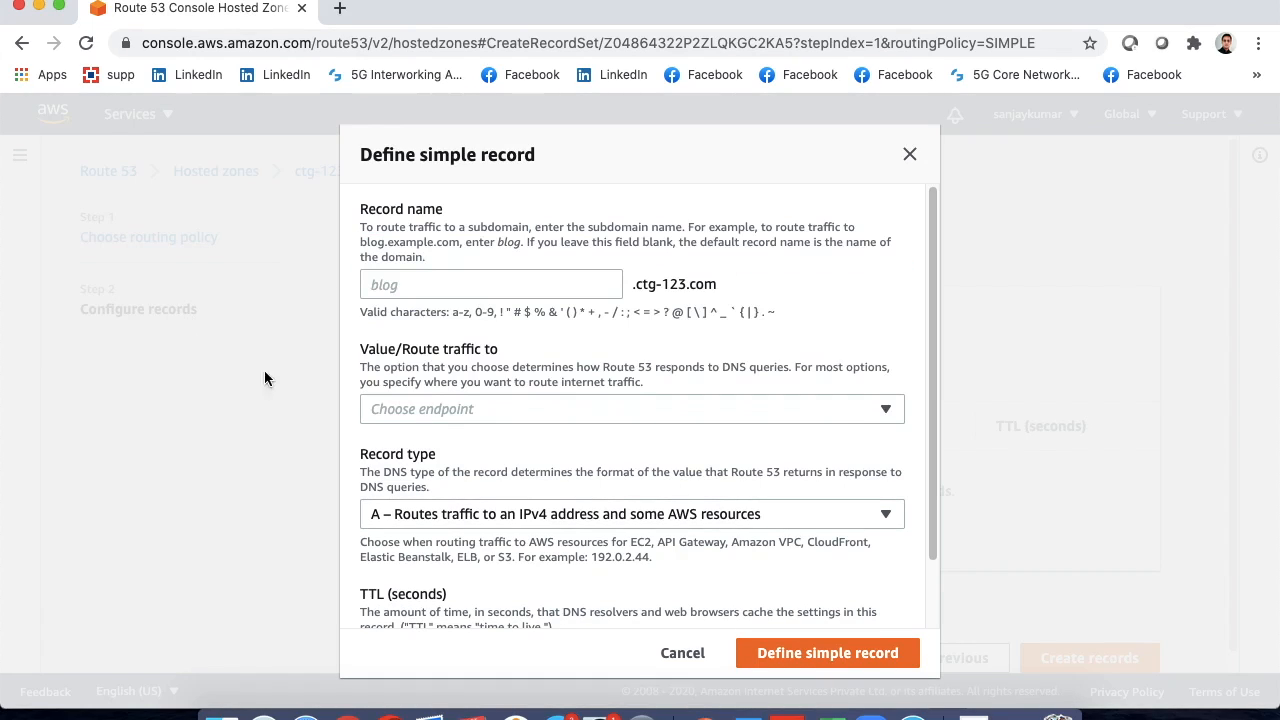
{"action": "left_click", "coordinate": [449, 415]}
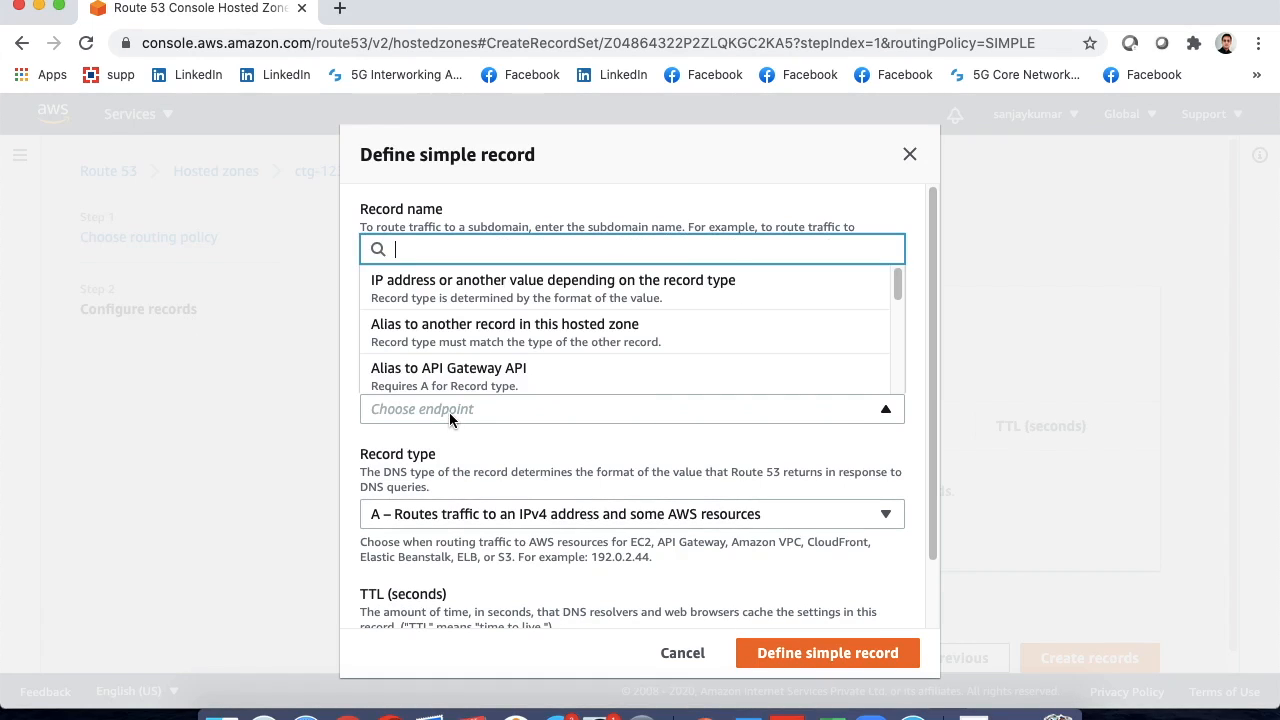
{"action": "left_click", "coordinate": [451, 300]}
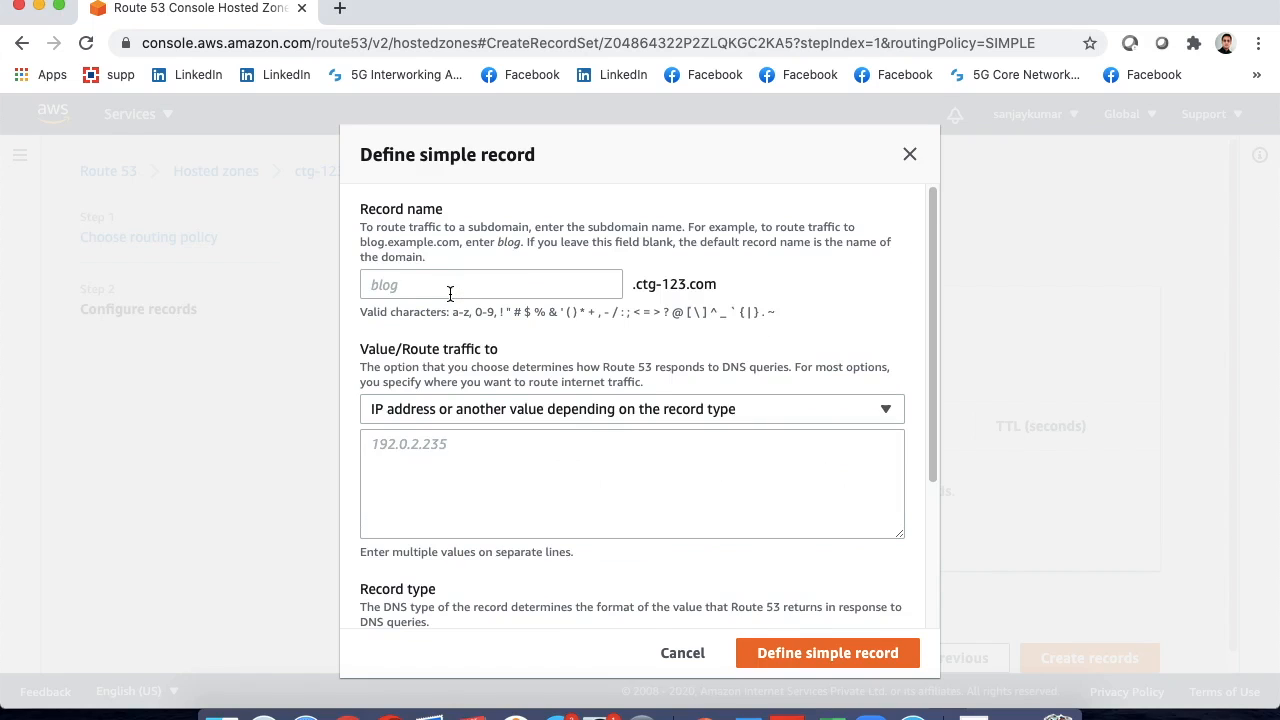
Review the record type options for the simple record, keeping "A – Routes traffic to an IPv4 address and some AWS resources".
{"action": "scroll", "coordinate": [590, 480], "scroll_direction": "down", "scroll_amount": 3}
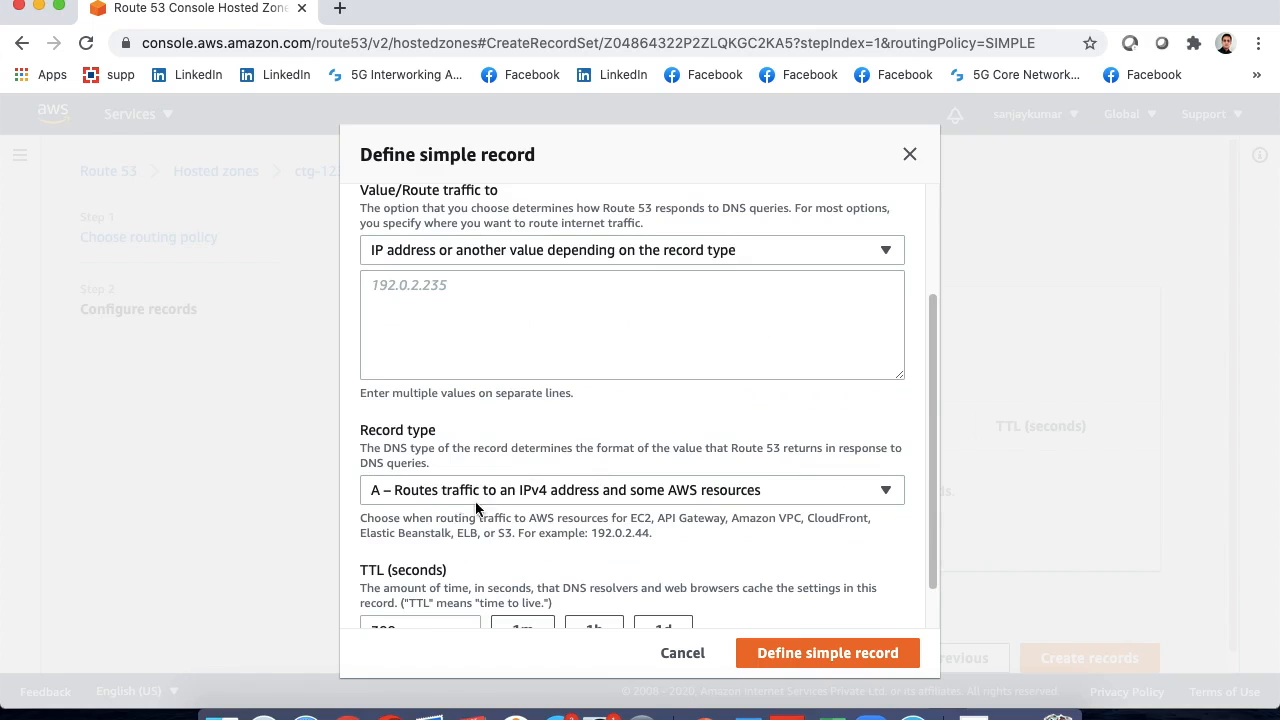
{"action": "scroll", "coordinate": [622, 508], "scroll_direction": "down", "scroll_amount": 1}
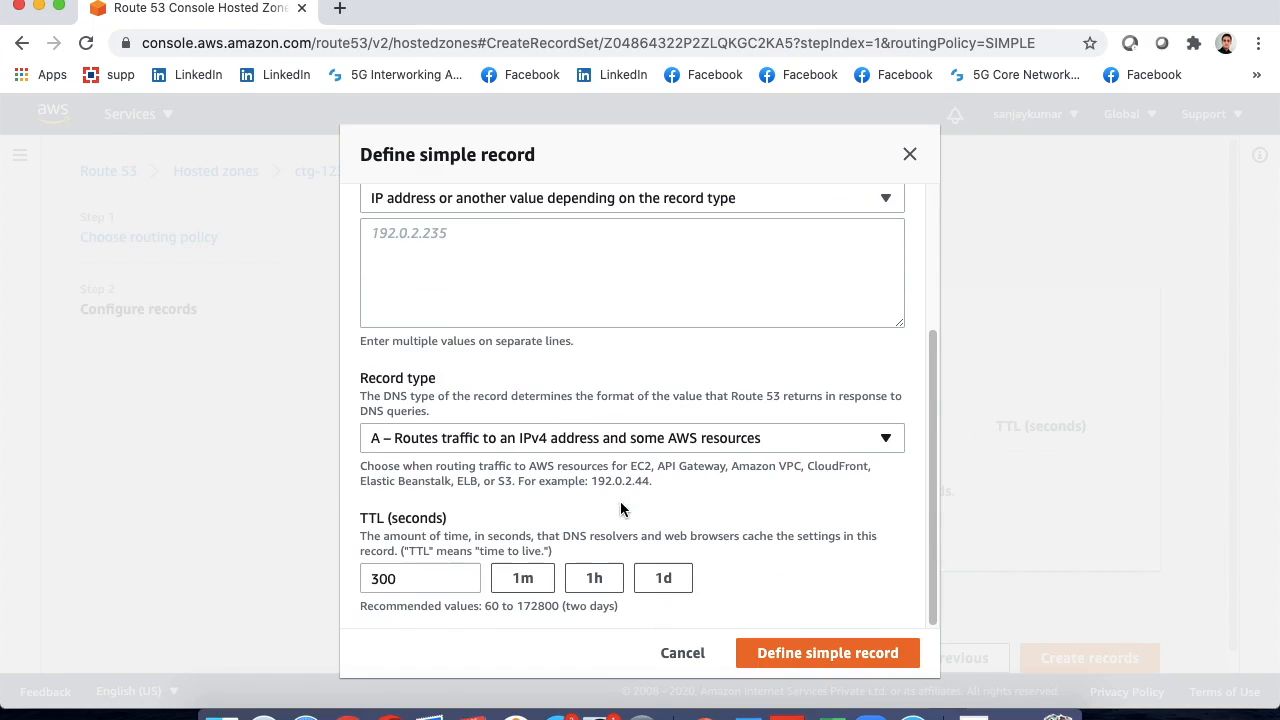
{"action": "left_click", "coordinate": [567, 444]}
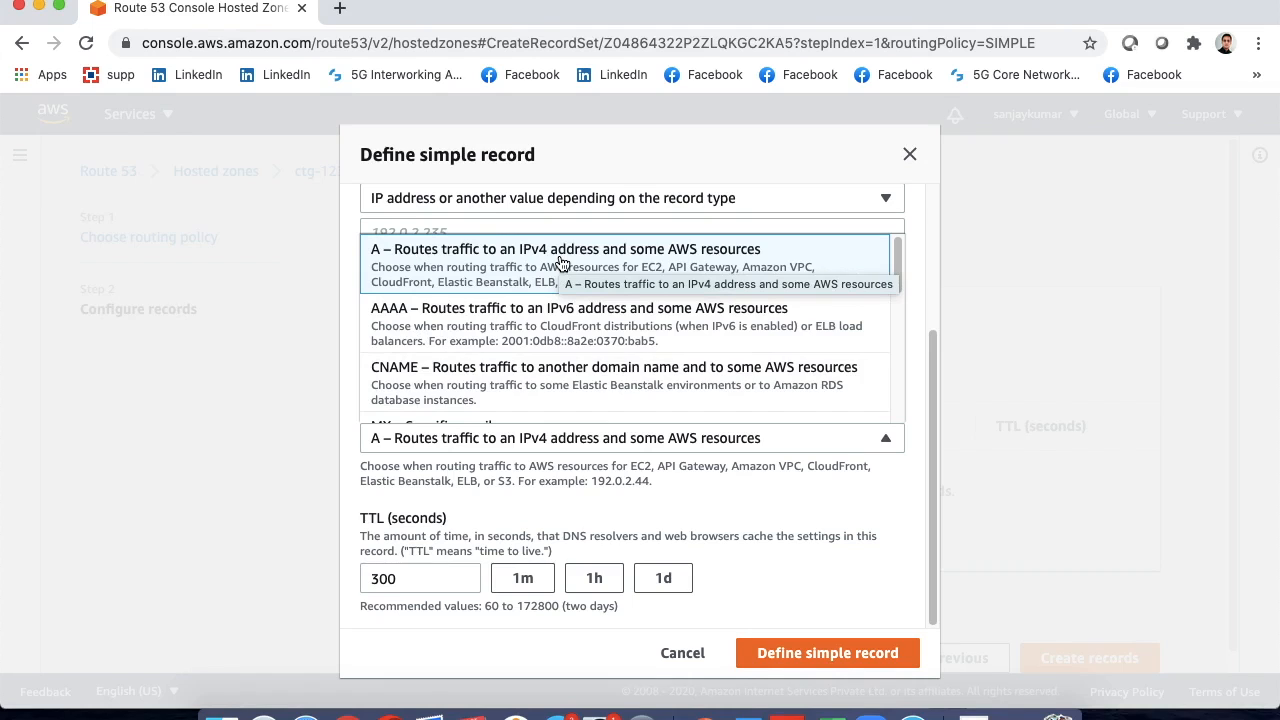
{"action": "scroll", "coordinate": [450, 300], "scroll_direction": "up", "scroll_amount": 2}
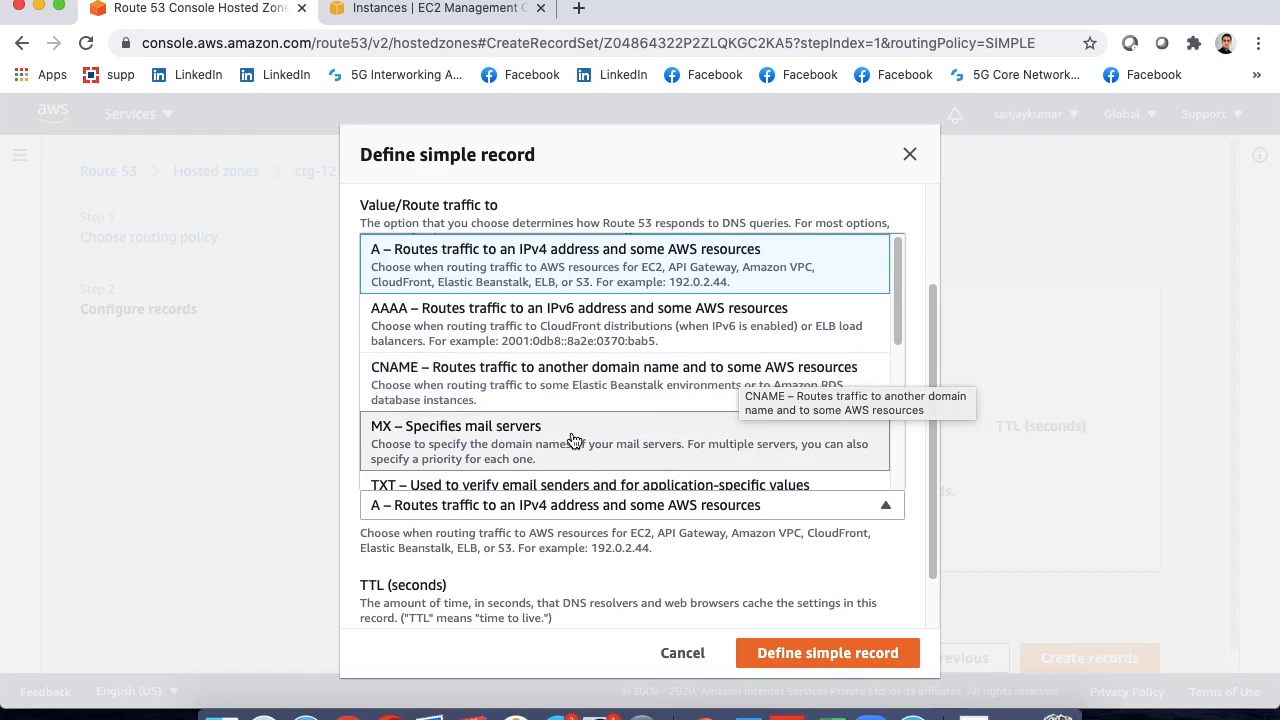
{"action": "scroll", "coordinate": [571, 400], "scroll_direction": "down", "scroll_amount": 3}
{"action": "scroll", "coordinate": [713, 408], "scroll_direction": "down", "scroll_amount": 5}
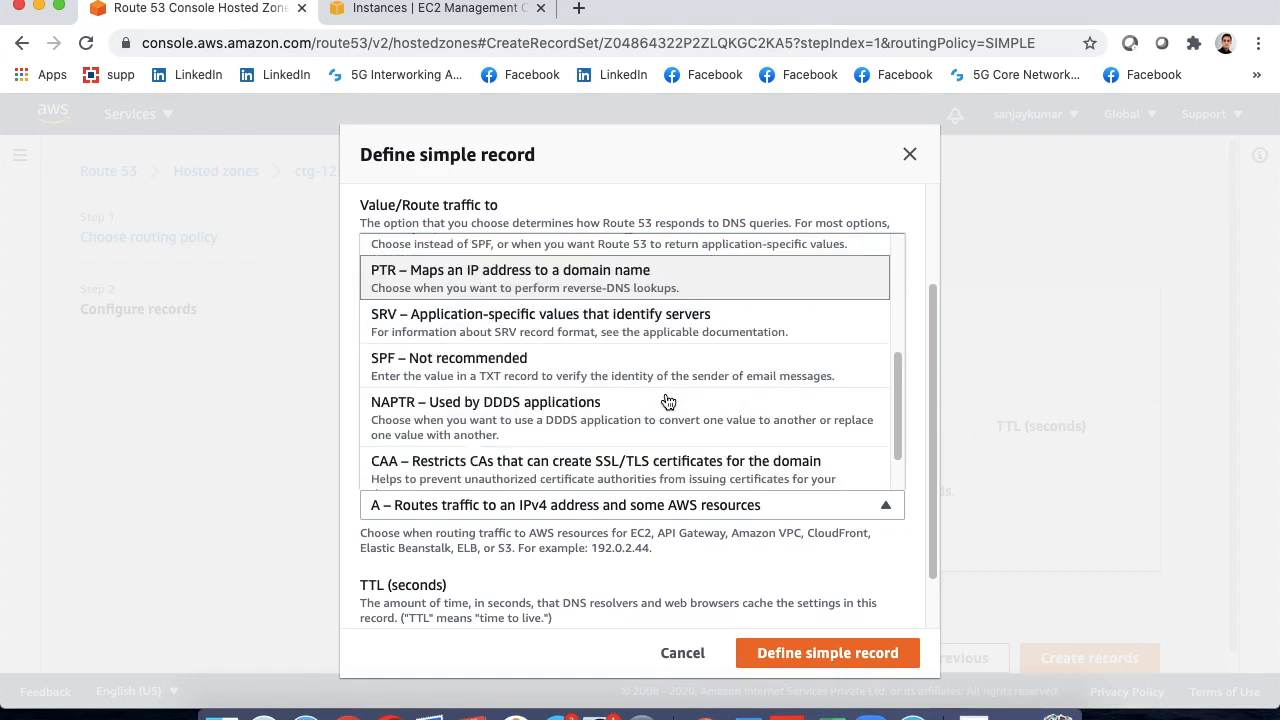
{"action": "left_click", "coordinate": [421, 507]}
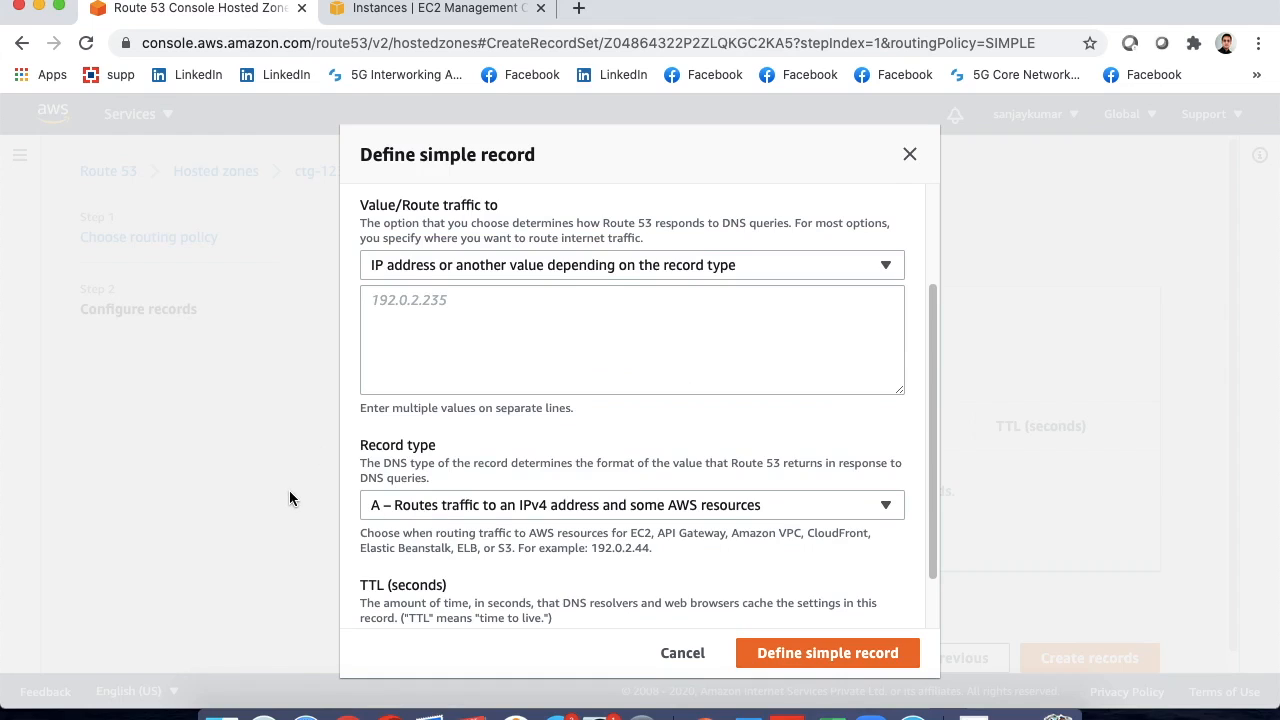
Copy the IPv4 public IP of the CTG instance from the EC2 console for use as the record value.
{"action": "left_click", "coordinate": [422, 325]}
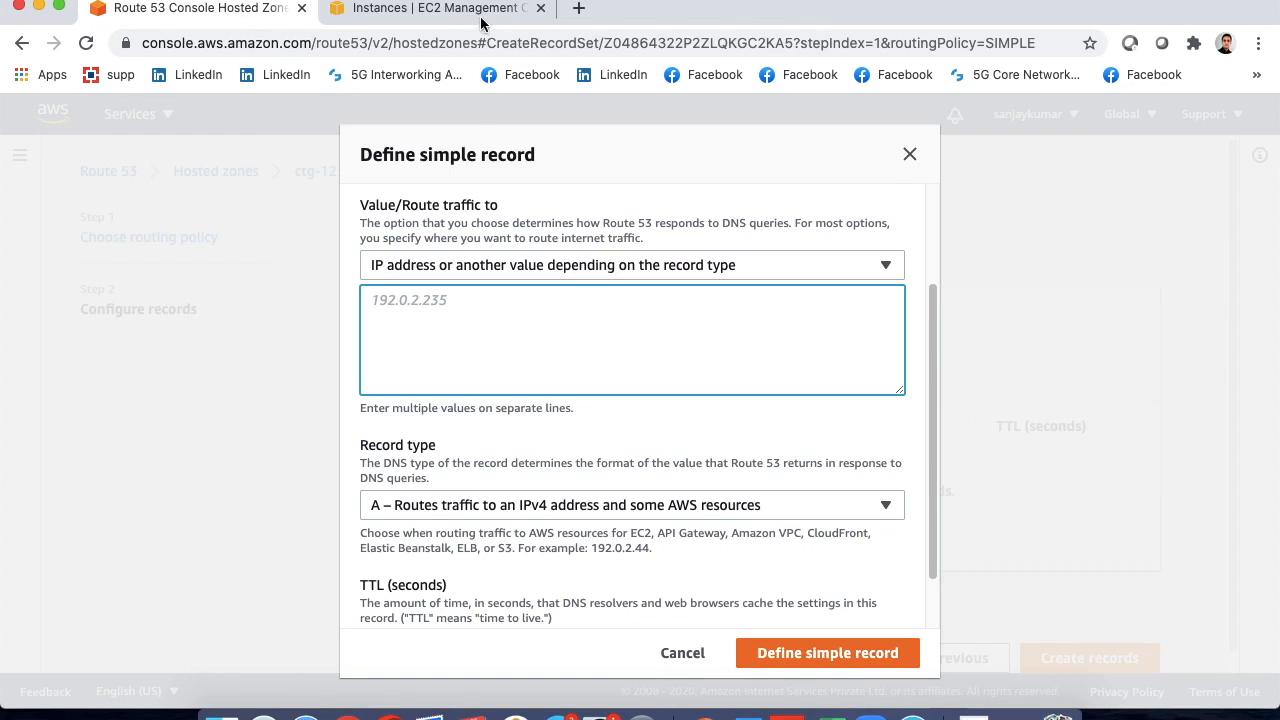
{"action": "left_click", "coordinate": [446, 12]}
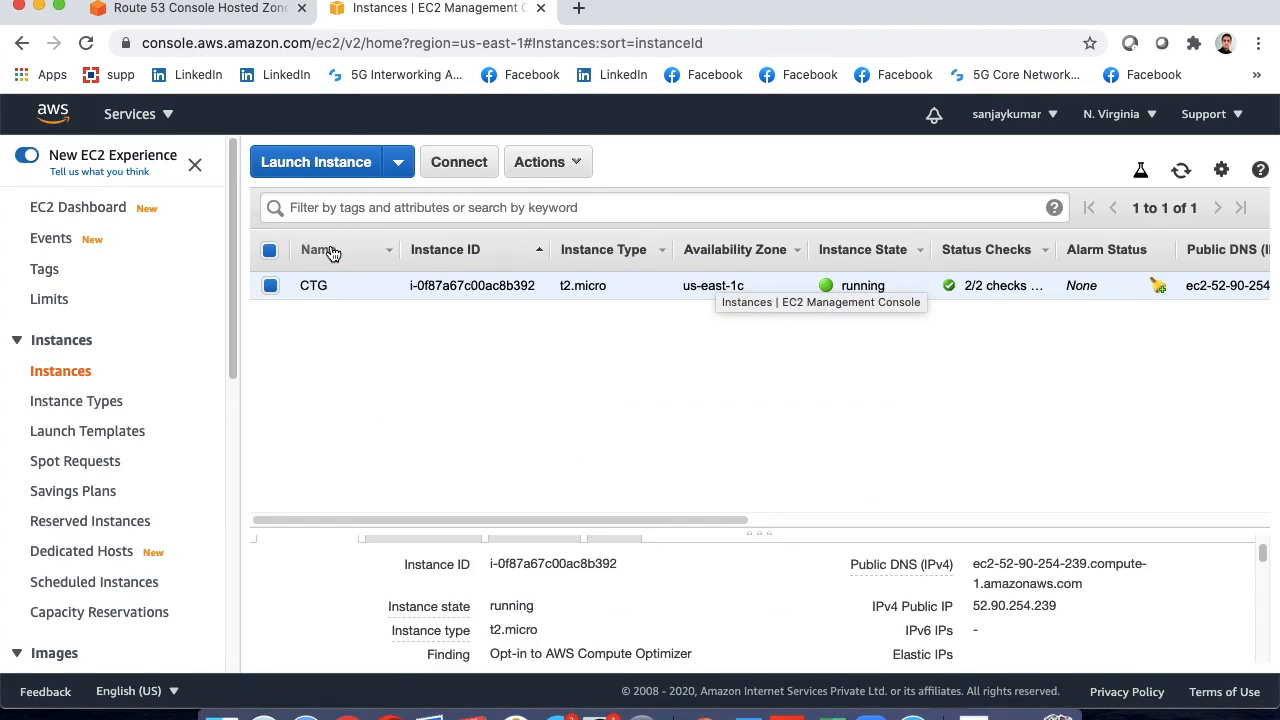
{"action": "mouse_move", "coordinate": [1010, 621]}
{"action": "left_click_drag", "start_coordinate": [872, 606], "coordinate": [950, 606]}
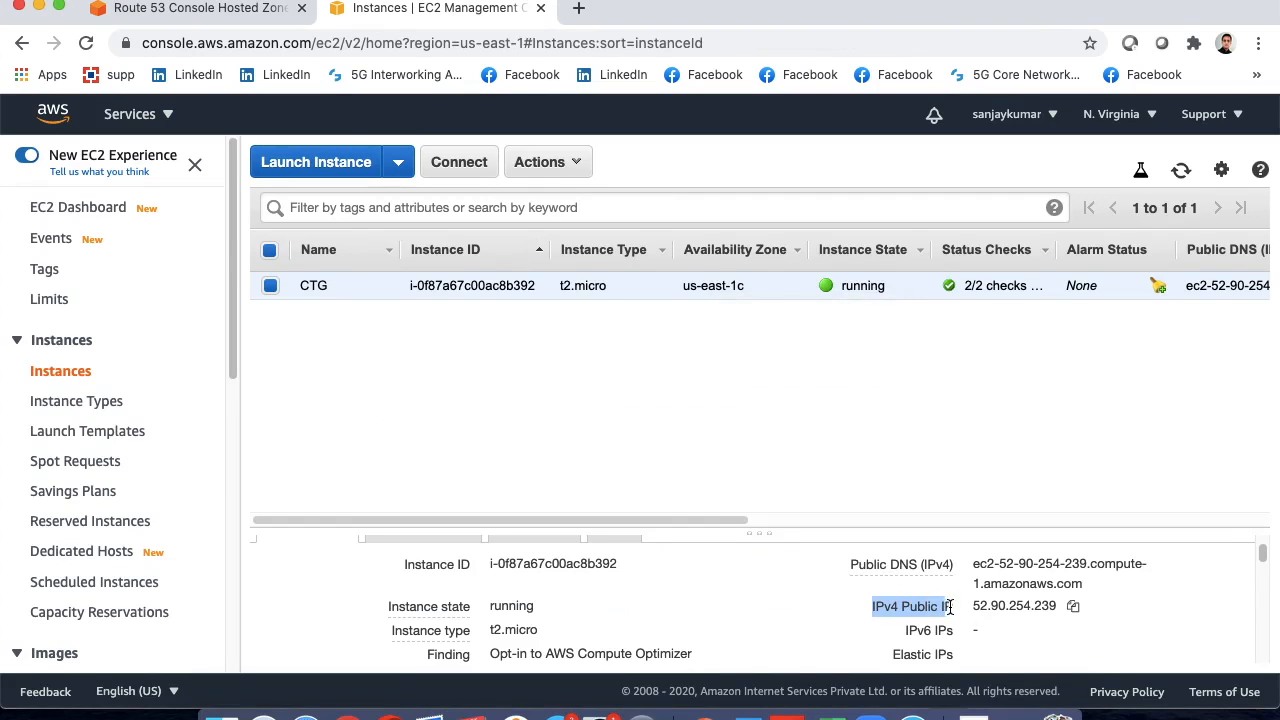
{"action": "left_click", "coordinate": [1073, 607]}
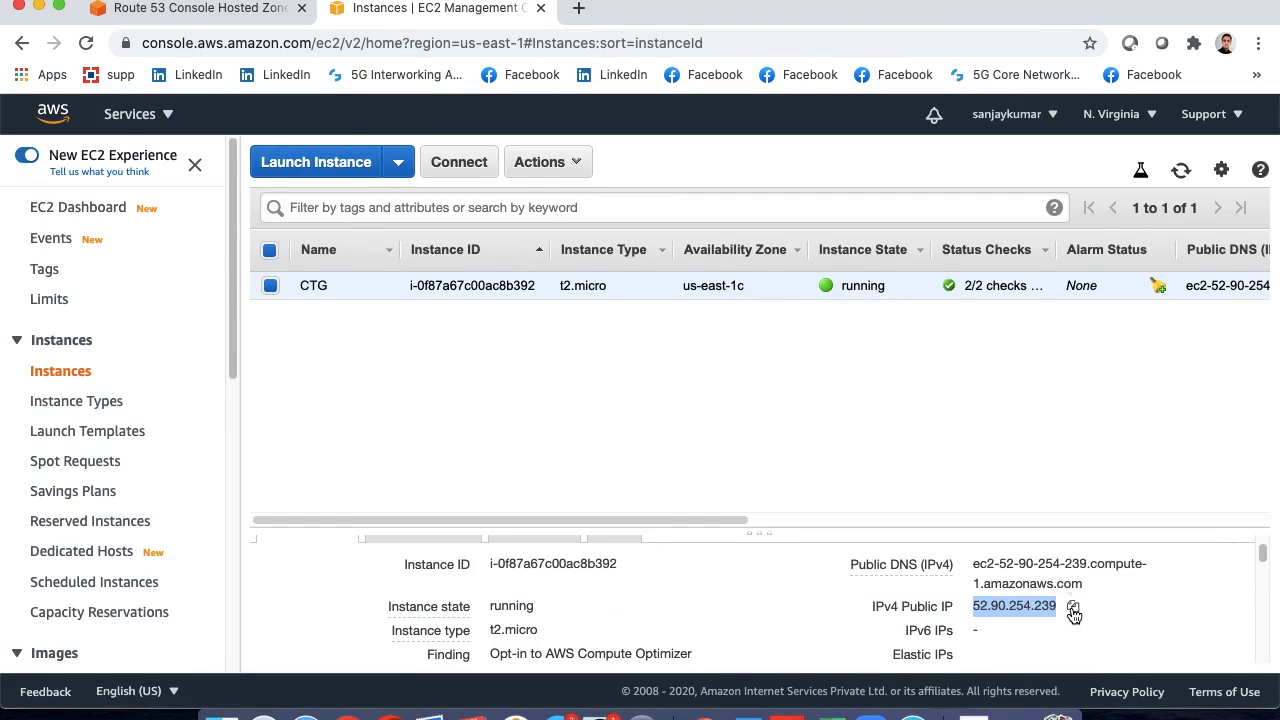
Paste 52.90.254.239 as the record value in Route 53 and define the simple record.
{"action": "left_click", "coordinate": [200, 8]}
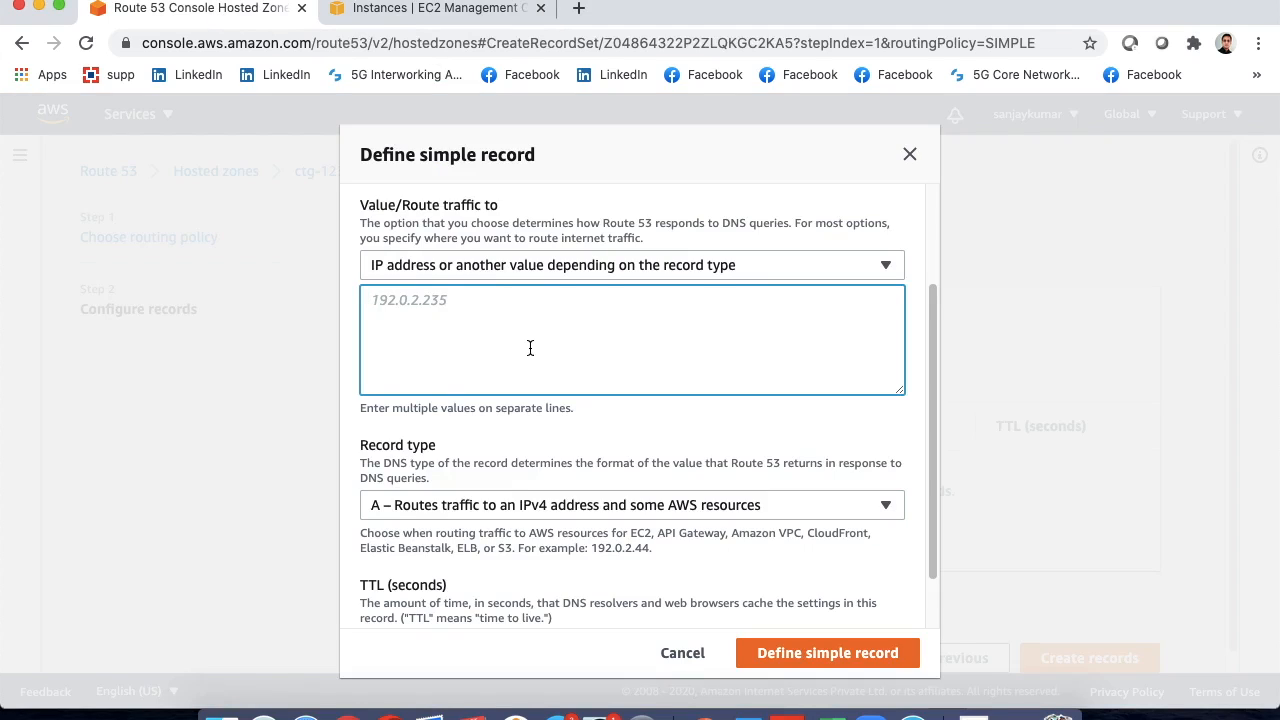
{"action": "key", "text": "super+v"}
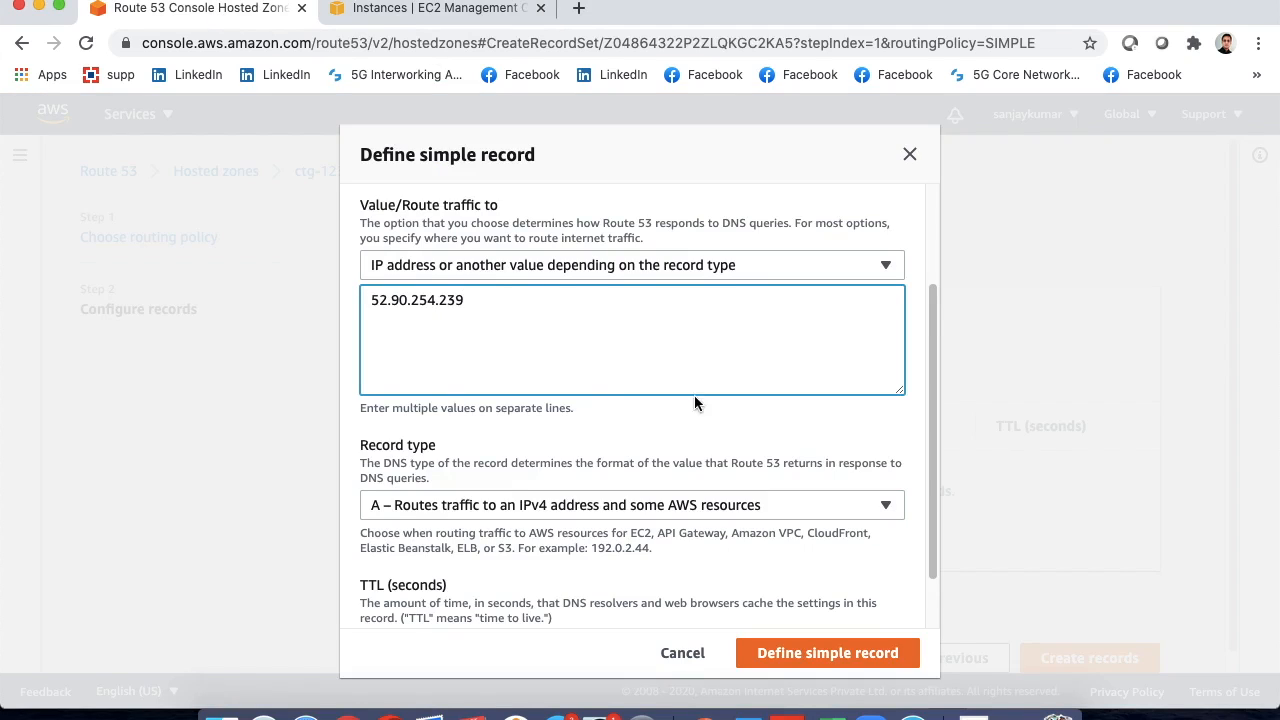
{"action": "left_click", "coordinate": [834, 652]}
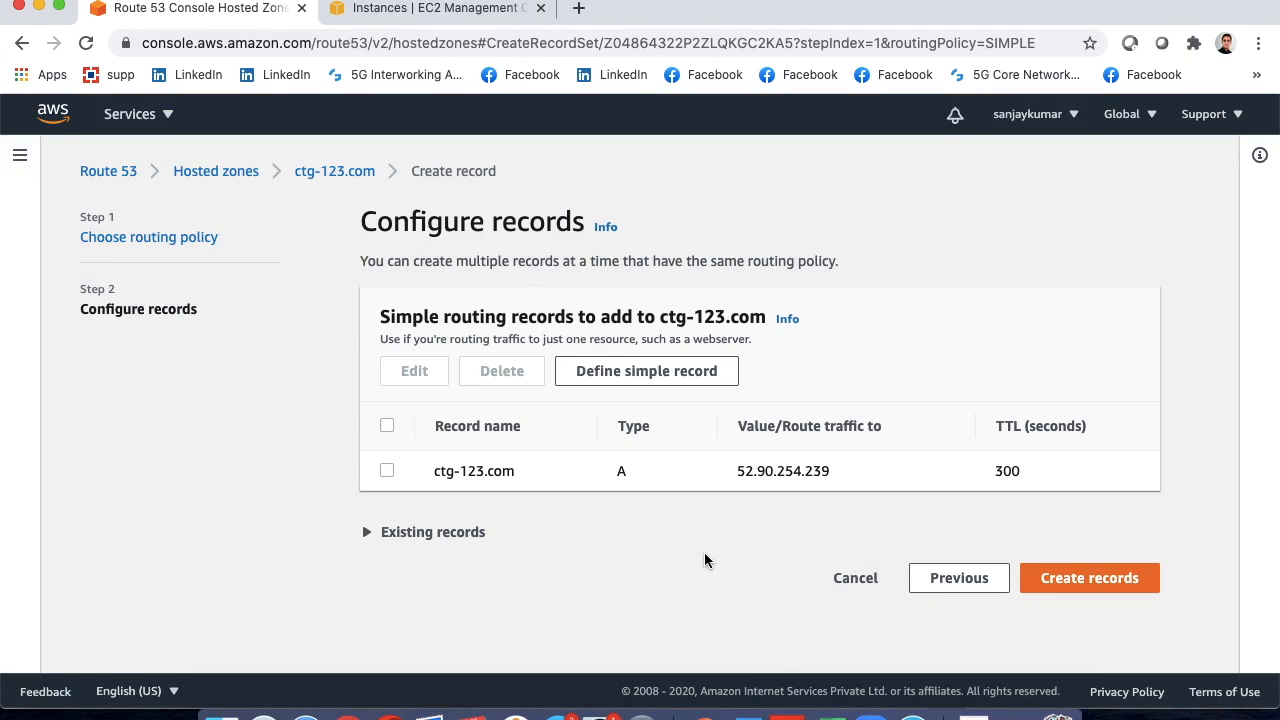
Check the existing records of ctg-123.com and create the newly defined A record in the zone.
{"action": "left_click", "coordinate": [367, 532]}
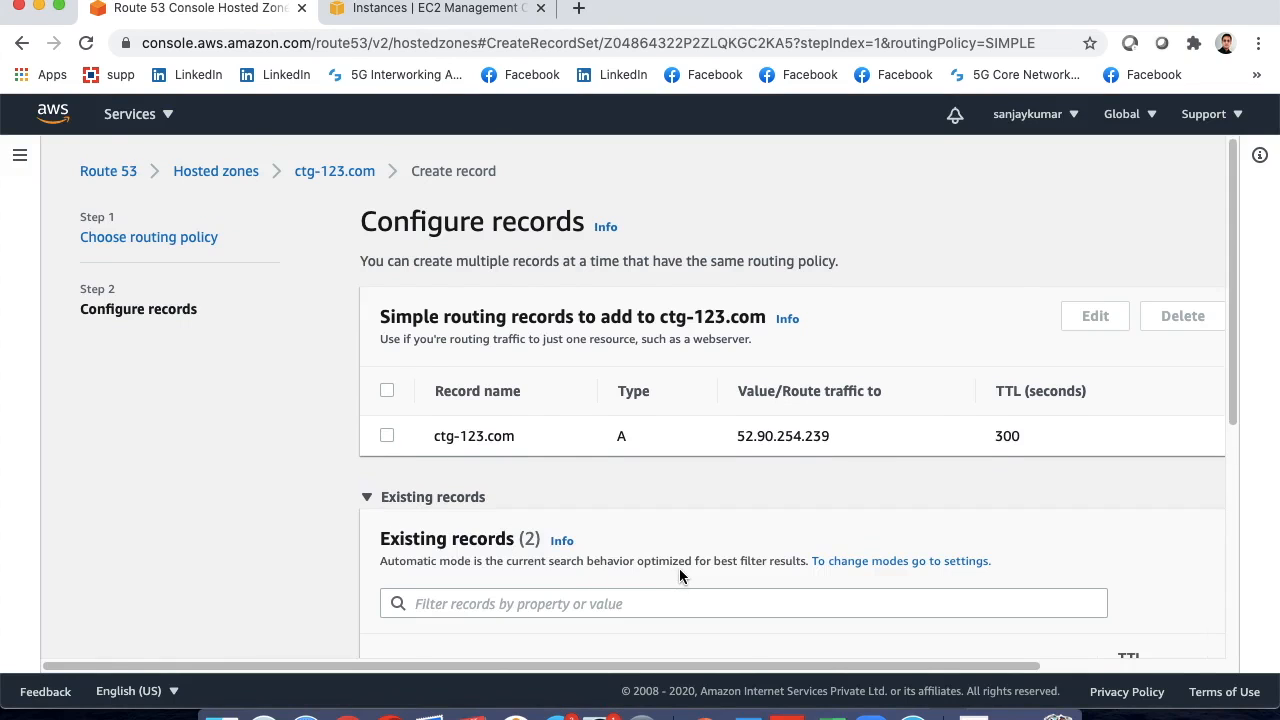
{"action": "scroll", "coordinate": [679, 568], "scroll_direction": "down", "scroll_amount": 3}
{"action": "scroll", "coordinate": [679, 572], "scroll_direction": "down", "scroll_amount": 5}
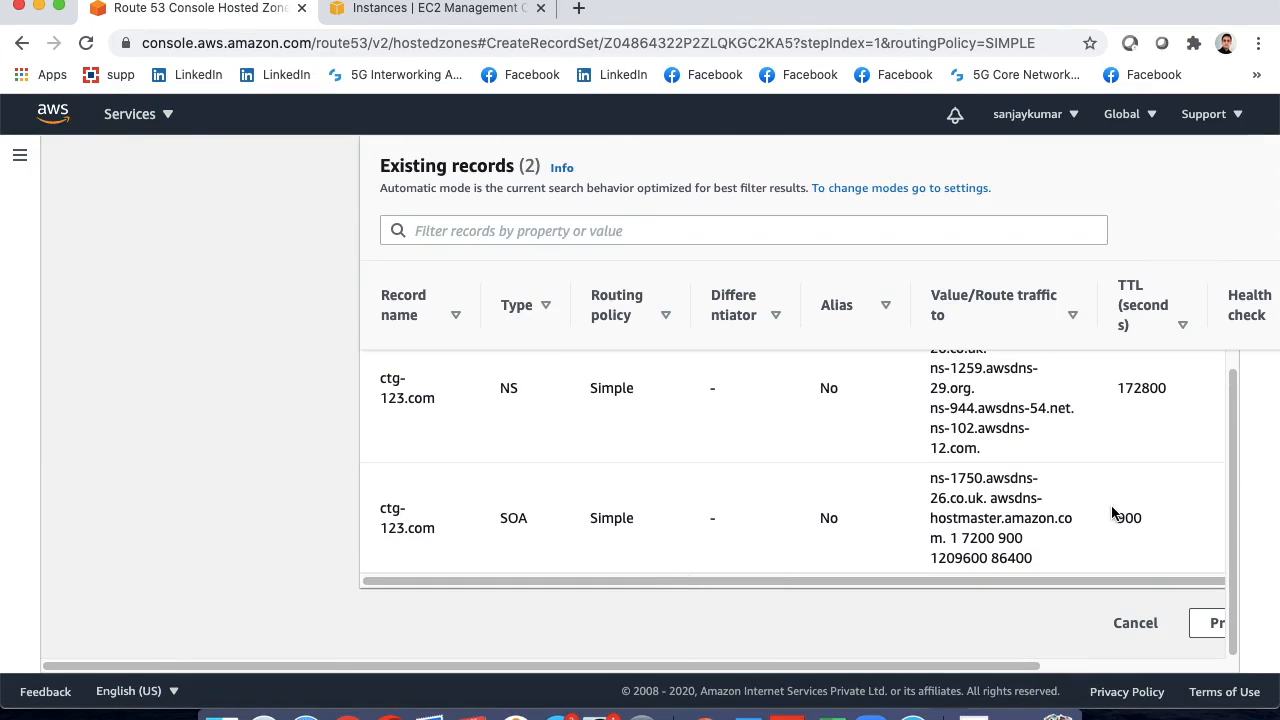
{"action": "scroll", "coordinate": [1228, 518], "scroll_direction": "up", "scroll_amount": 1}
{"action": "left_click_drag", "start_coordinate": [1228, 518], "coordinate": [1208, 338]}
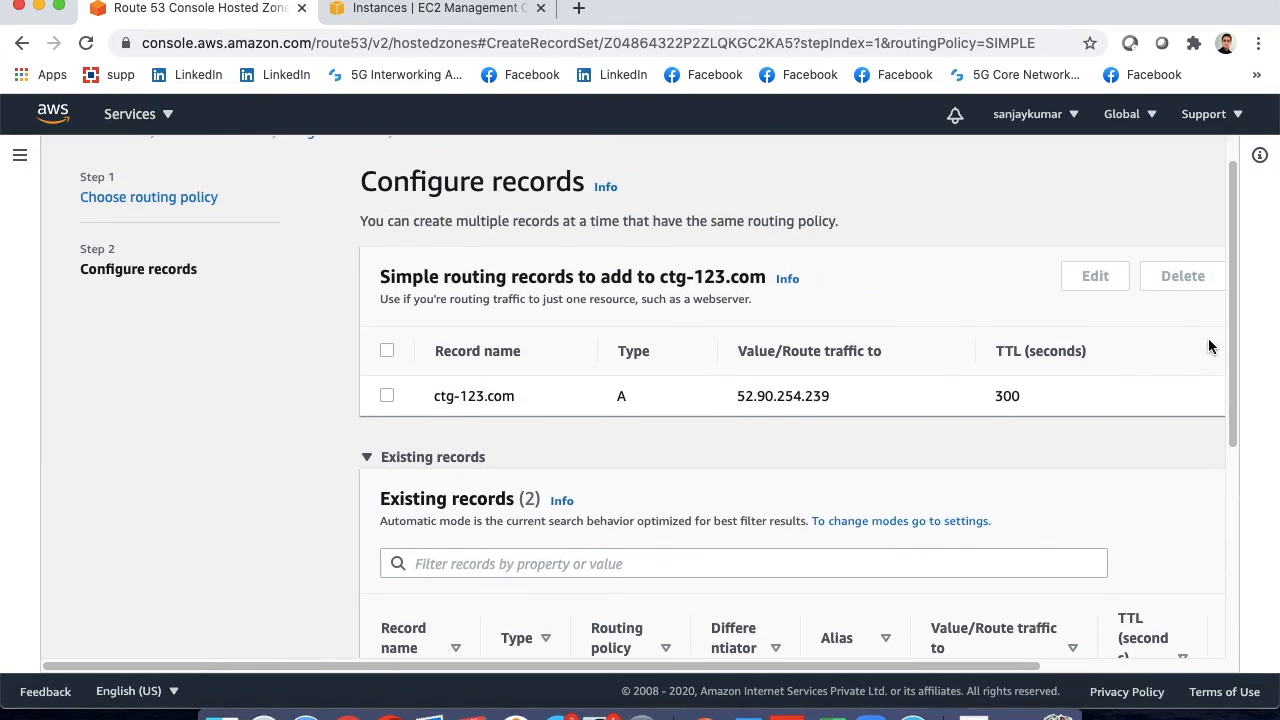
{"action": "scroll", "coordinate": [1233, 277], "scroll_direction": "up", "scroll_amount": 1}
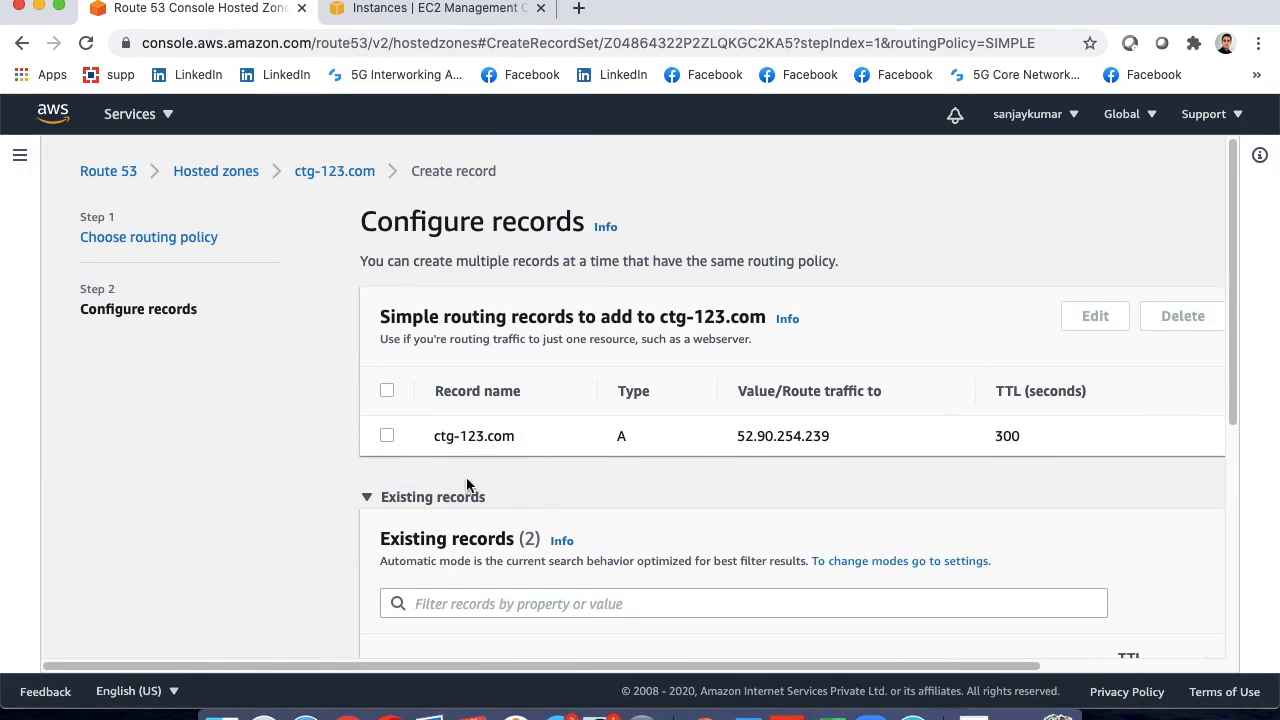
{"action": "left_click", "coordinate": [366, 497]}
{"action": "left_click", "coordinate": [1063, 586]}
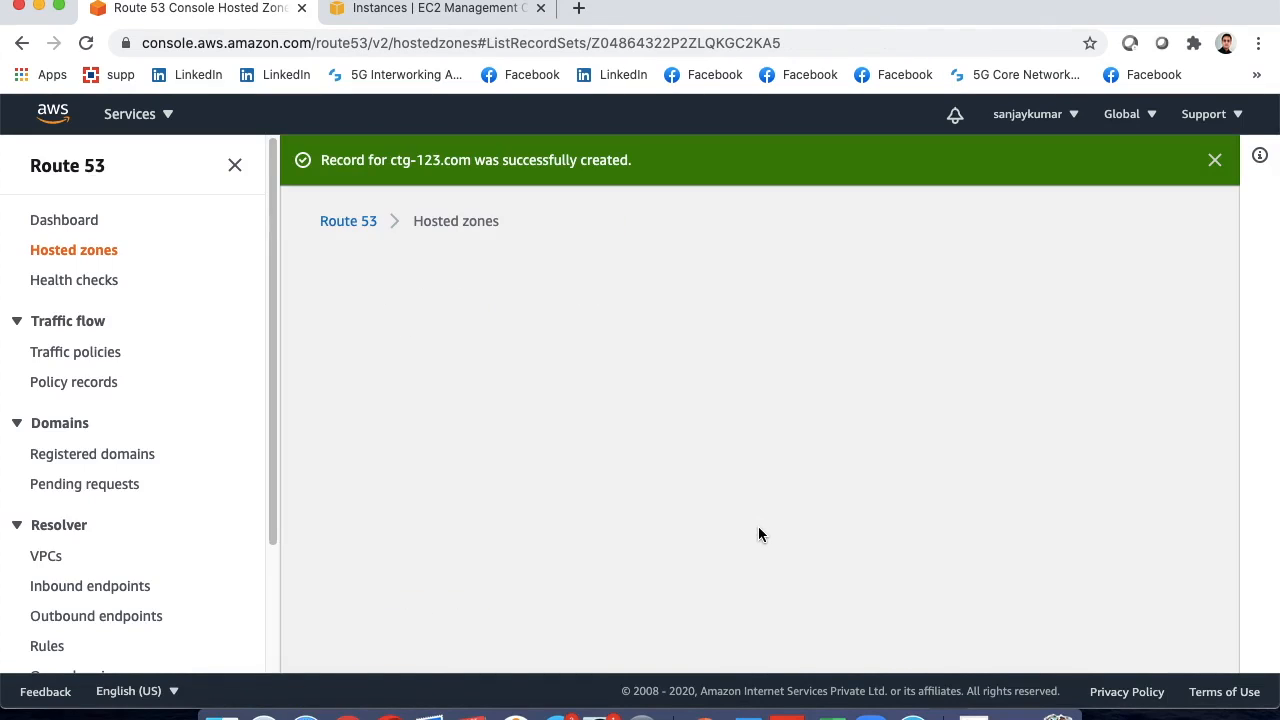
Select the ctg-123.com A record in the zone's record list and look over the NS and SOA records.
{"action": "scroll", "coordinate": [758, 530], "scroll_direction": "down", "scroll_amount": 3}
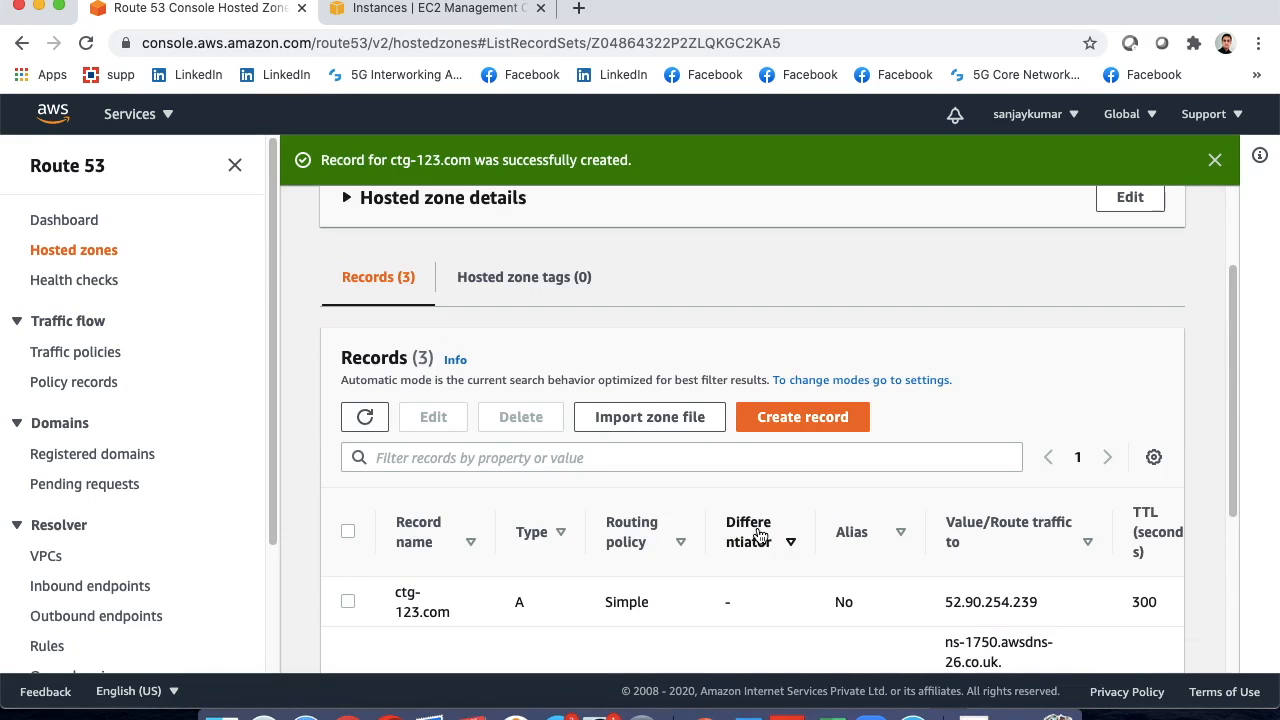
{"action": "scroll", "coordinate": [758, 537], "scroll_direction": "down", "scroll_amount": 2}
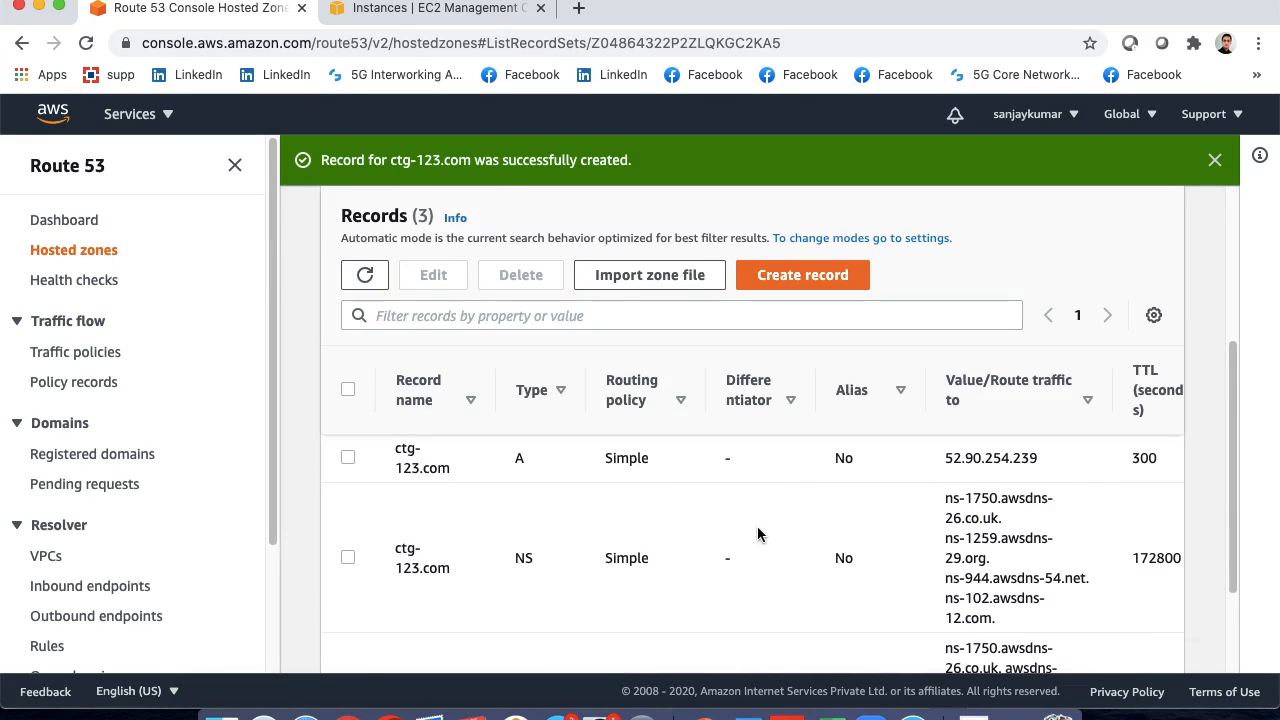
{"action": "left_click", "coordinate": [348, 458]}
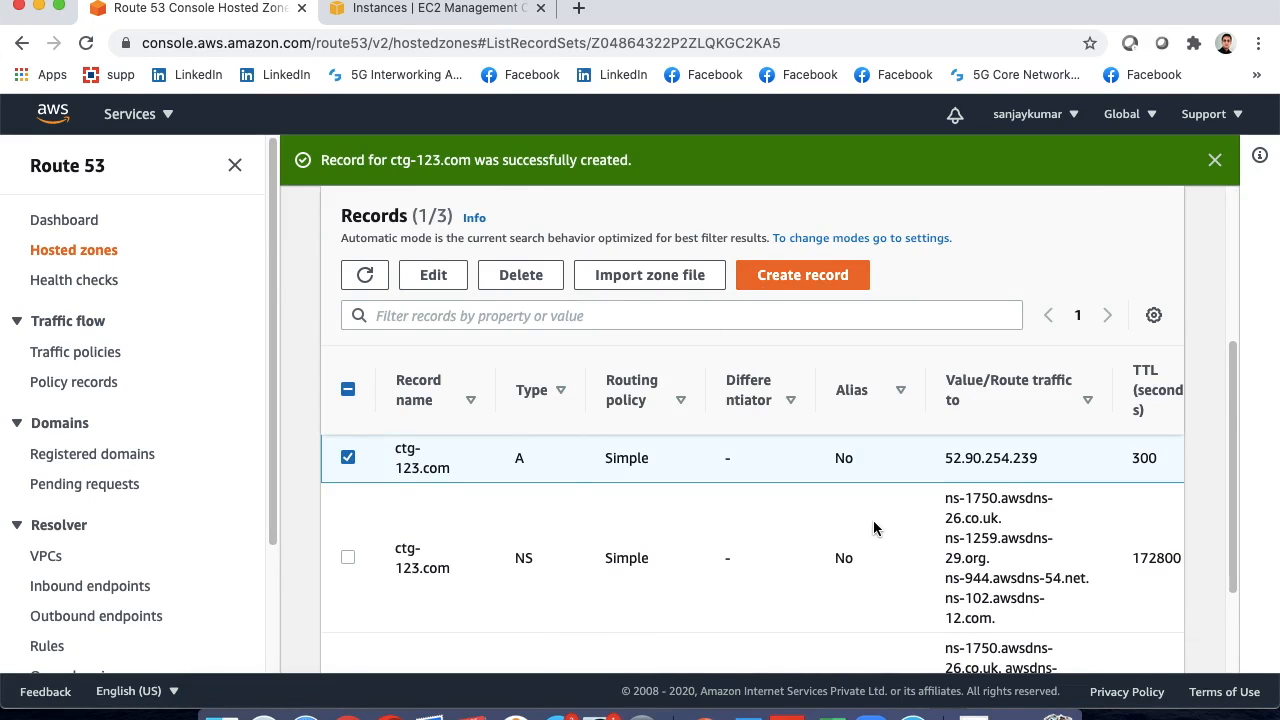
{"action": "scroll", "coordinate": [877, 524], "scroll_direction": "down", "scroll_amount": 3}
{"action": "scroll", "coordinate": [873, 524], "scroll_direction": "up", "scroll_amount": 5}
{"action": "scroll", "coordinate": [860, 524], "scroll_direction": "down", "scroll_amount": 1}
{"action": "scroll", "coordinate": [856, 520], "scroll_direction": "down", "scroll_amount": 3}
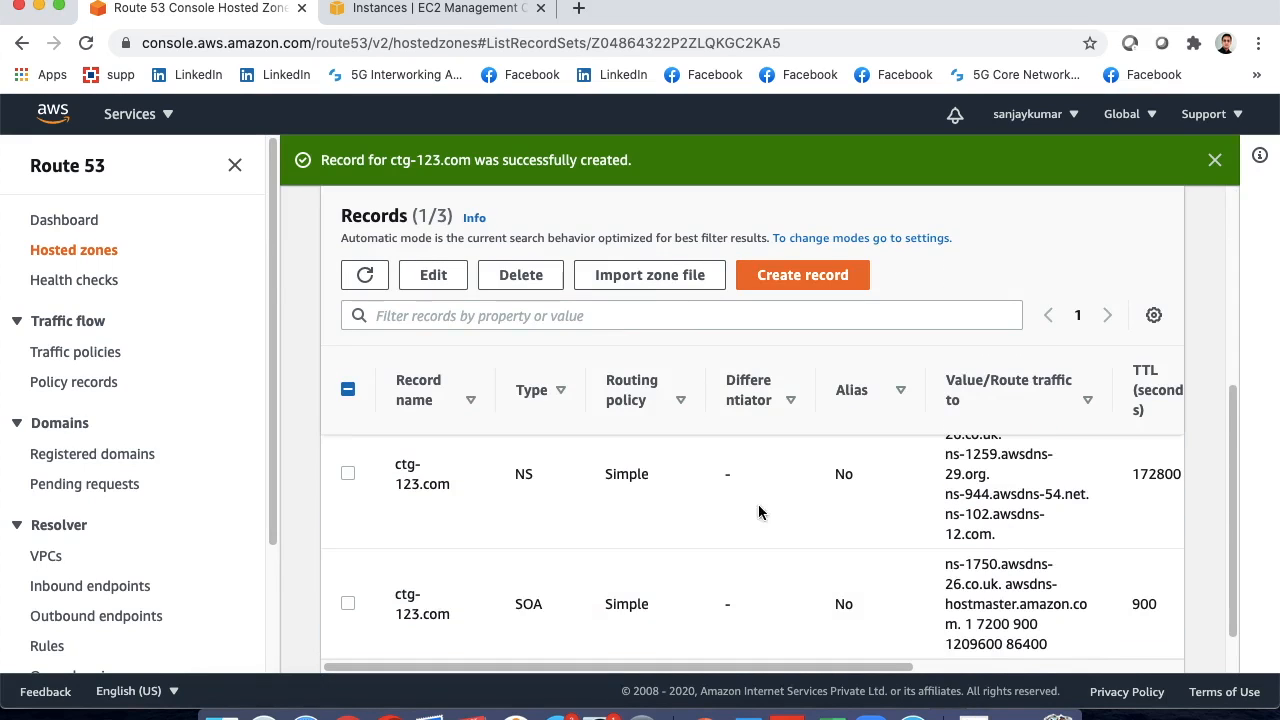
{"action": "left_click_drag", "start_coordinate": [516, 608], "coordinate": [551, 608]}
{"action": "left_click_drag", "start_coordinate": [517, 478], "coordinate": [540, 482]}
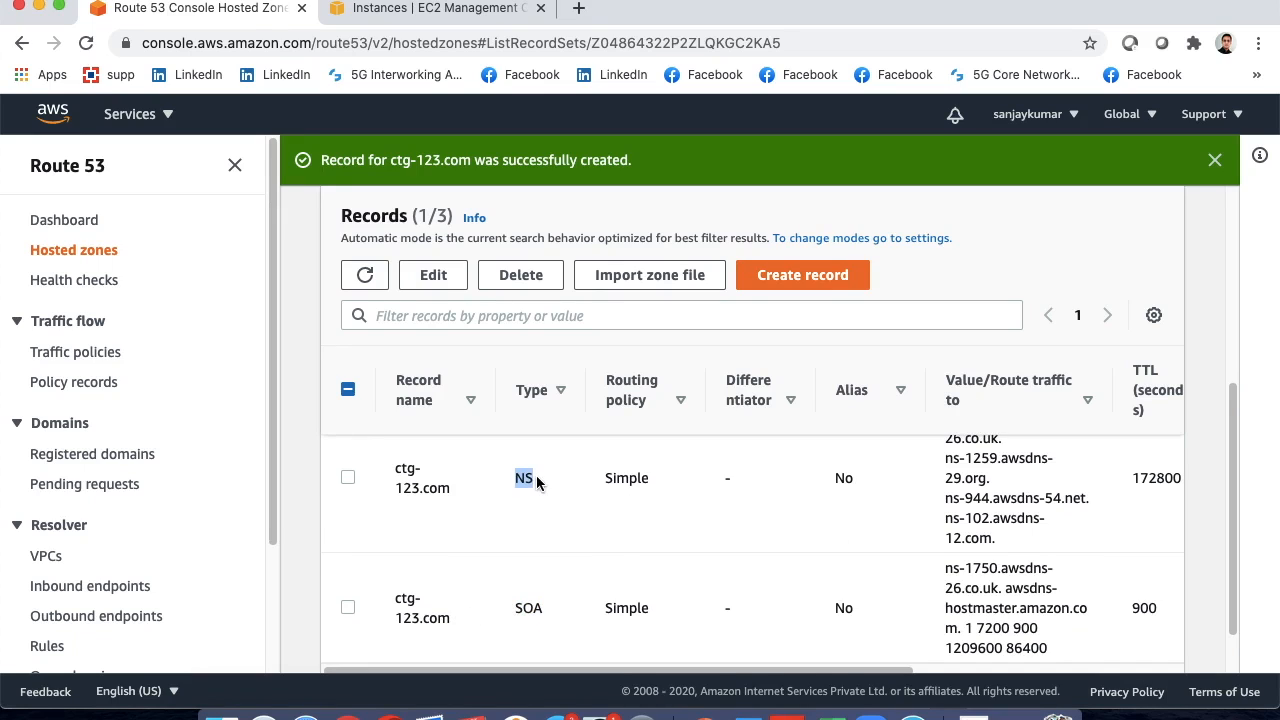
{"action": "scroll", "coordinate": [863, 563], "scroll_direction": "up", "scroll_amount": 1}
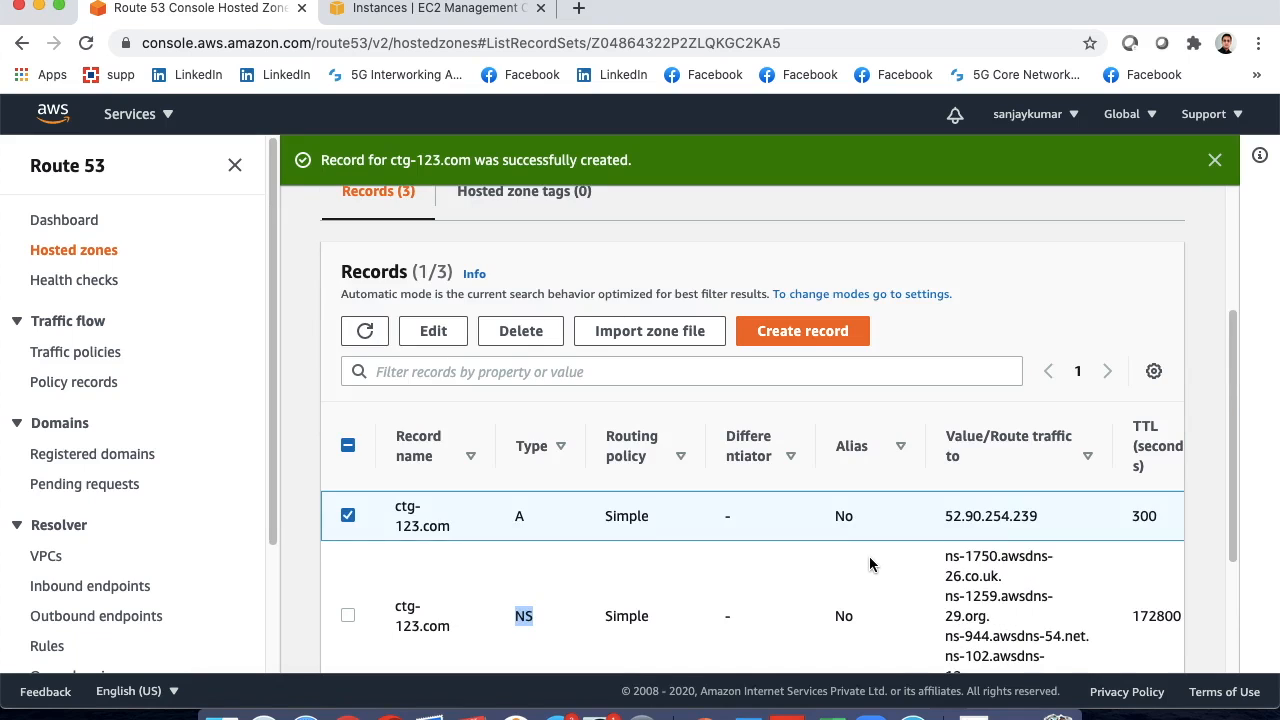
{"action": "left_click_drag", "start_coordinate": [1235, 400], "coordinate": [1233, 453]}
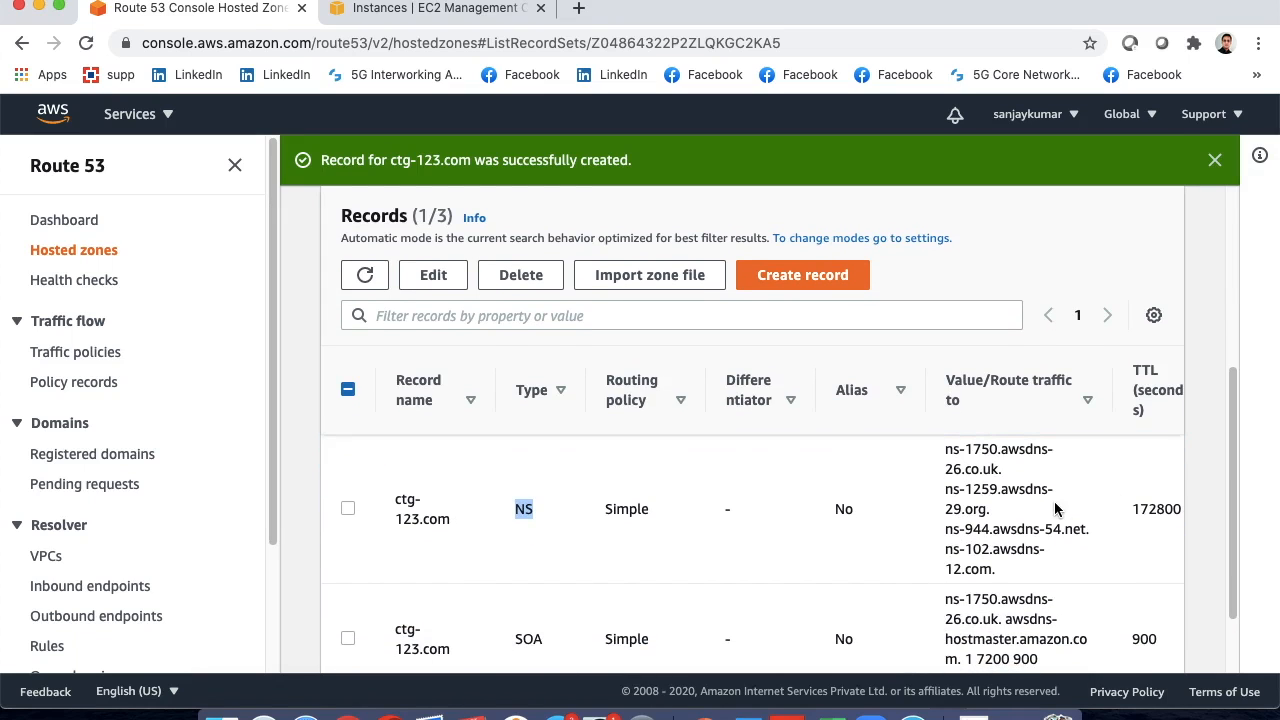
Examine the name servers in the NS record's value and their domain endings, and compare the zone's other records.
{"action": "scroll", "coordinate": [1060, 510], "scroll_direction": "up", "scroll_amount": 1}
{"action": "left_click_drag", "start_coordinate": [945, 480], "coordinate": [1005, 605]}
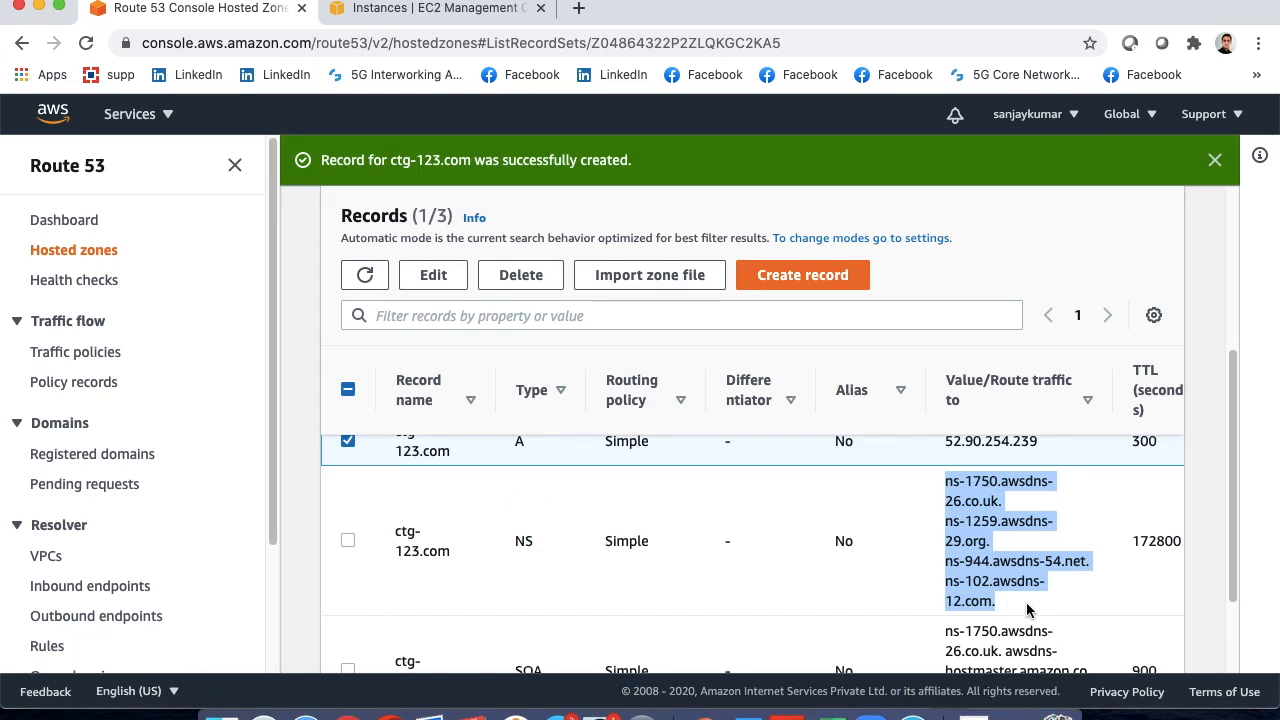
{"action": "left_click", "coordinate": [1025, 606]}
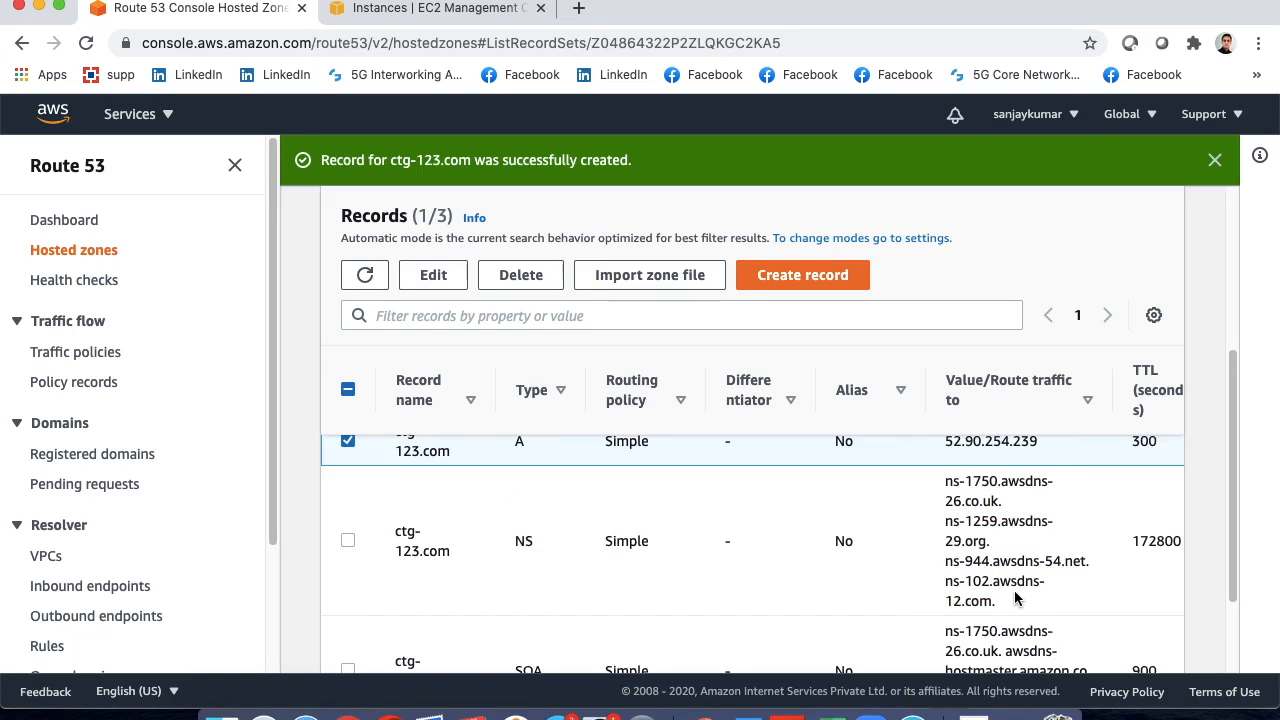
{"action": "double_click", "coordinate": [993, 501]}
{"action": "double_click", "coordinate": [977, 541]}
{"action": "double_click", "coordinate": [983, 601]}
{"action": "scroll", "coordinate": [1008, 558], "scroll_direction": "up", "scroll_amount": 2}
{"action": "scroll", "coordinate": [1040, 567], "scroll_direction": "down", "scroll_amount": 1}
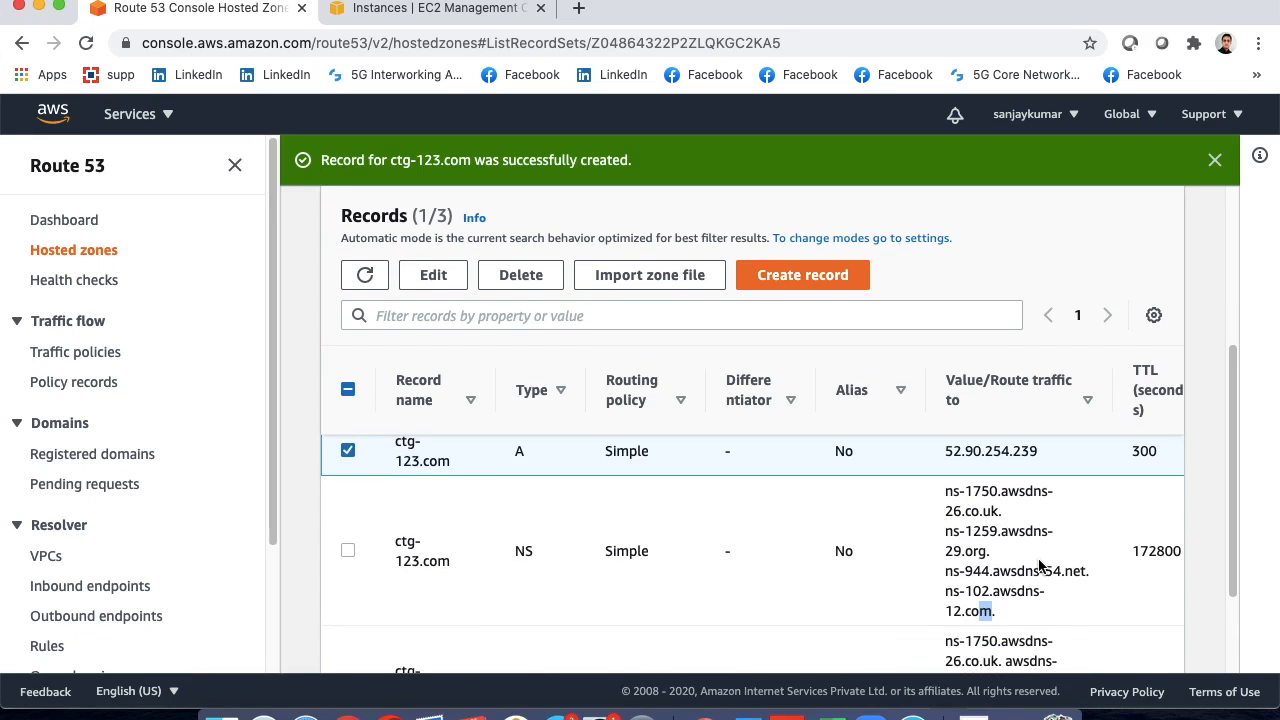
{"action": "double_click", "coordinate": [1075, 571]}
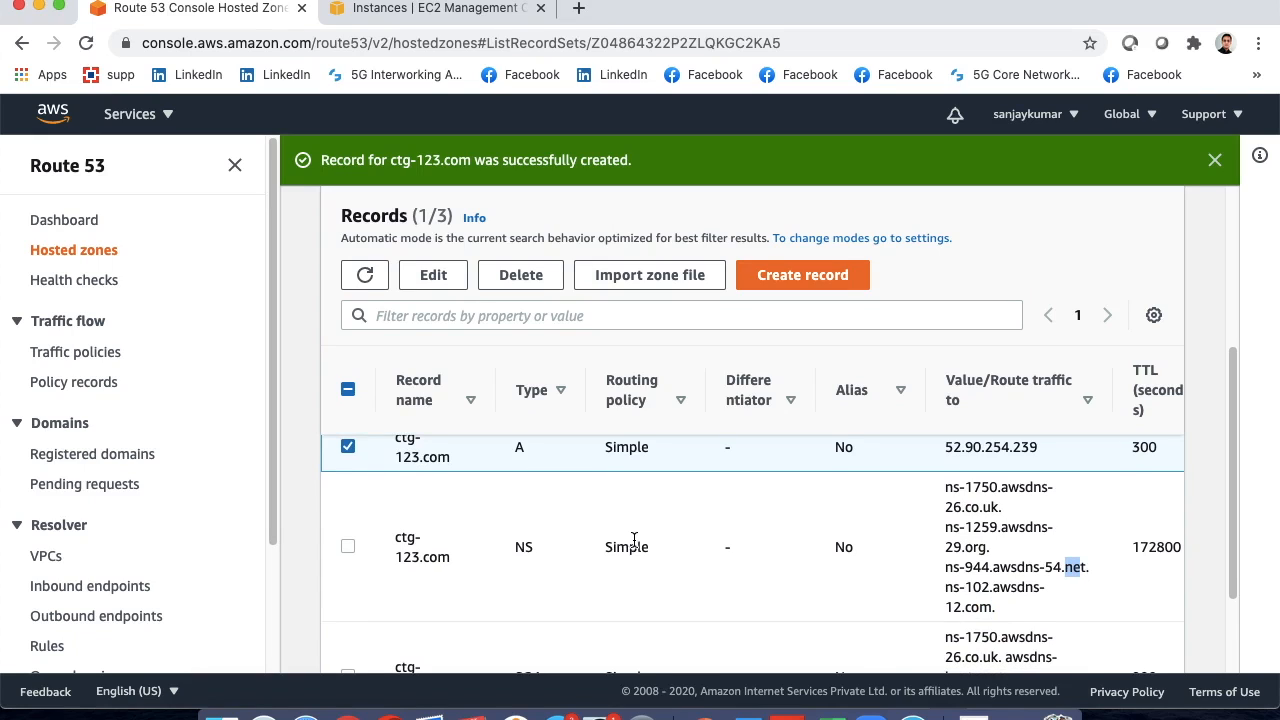
{"action": "scroll", "coordinate": [630, 542], "scroll_direction": "up", "scroll_amount": 1}
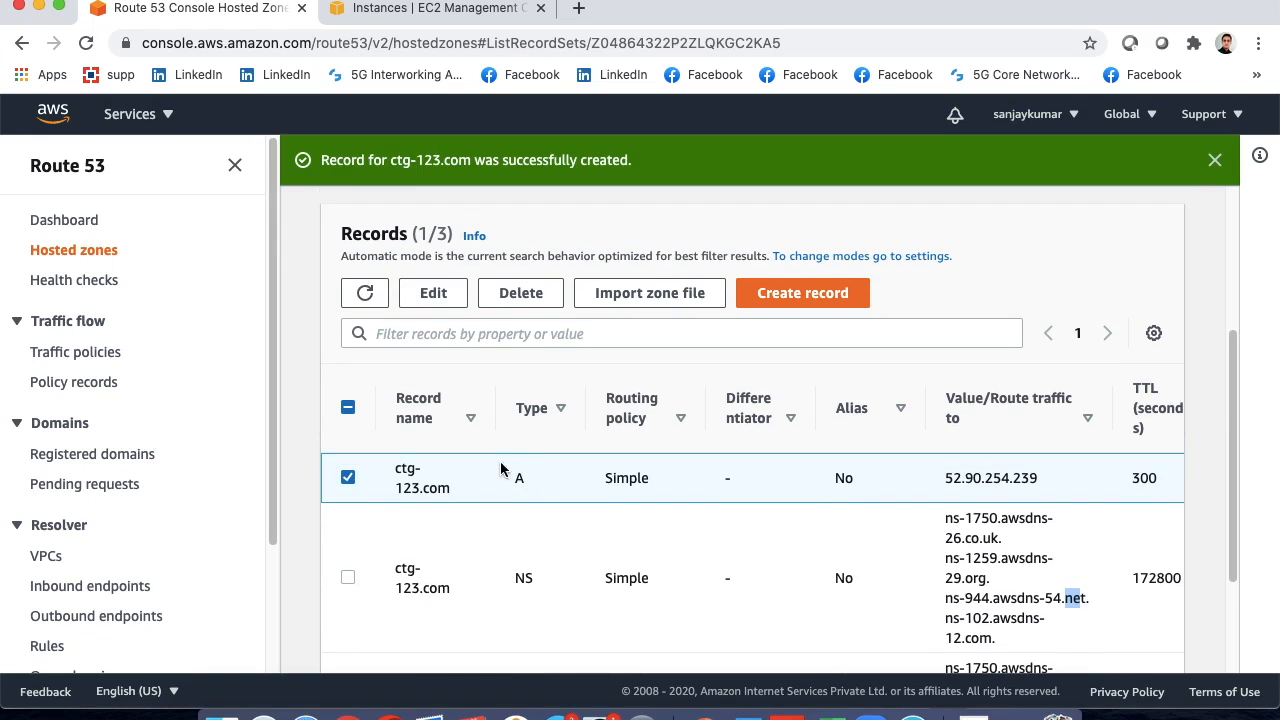
{"action": "scroll", "coordinate": [600, 520], "scroll_direction": "down", "scroll_amount": 3}
{"action": "scroll", "coordinate": [620, 558], "scroll_direction": "up", "scroll_amount": 2}
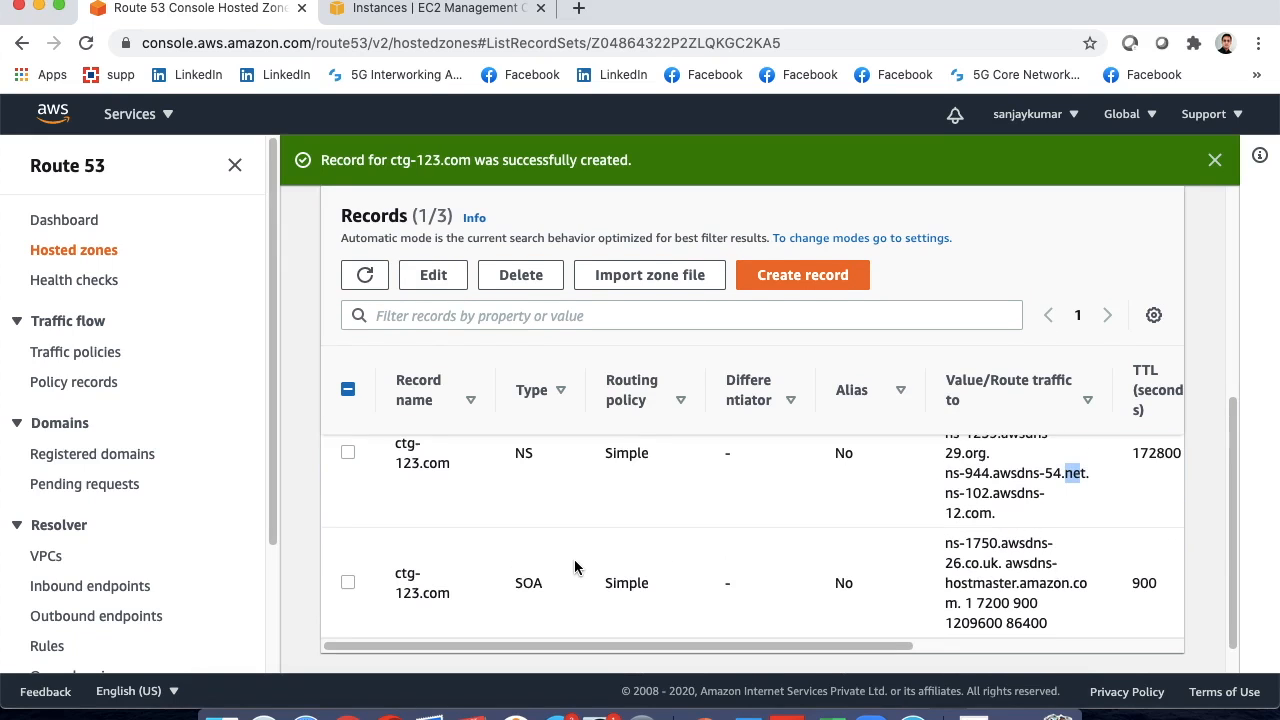